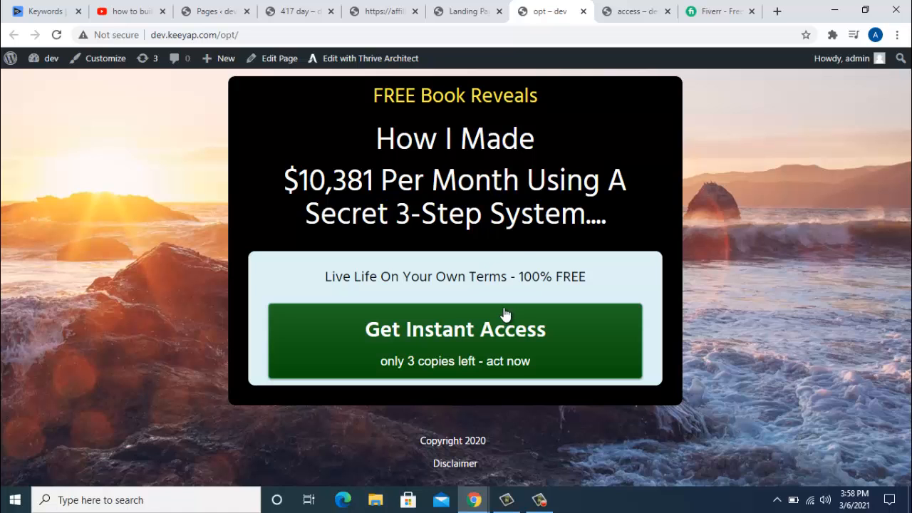
- Look through the access, opt and Landing Page 1 example pages and the affiliateautobot.com sales page
click(635, 14)
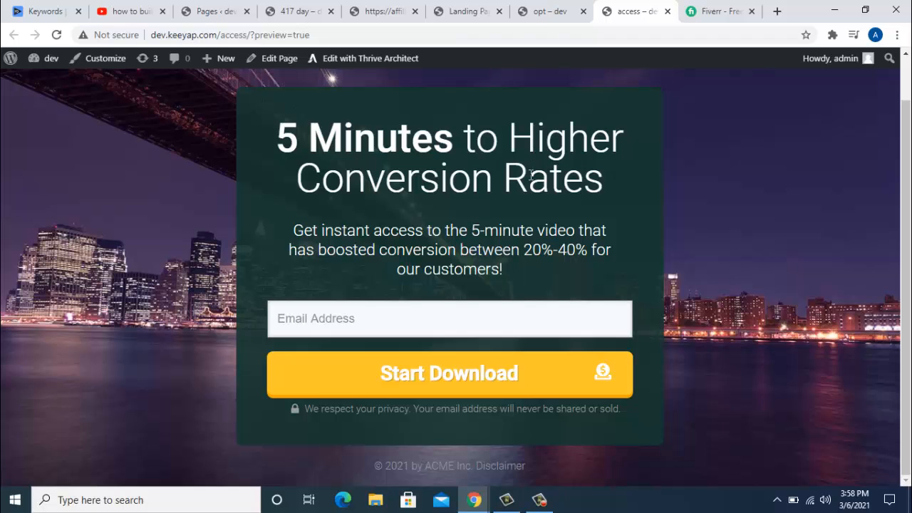
key(ctrl+Page_Up)
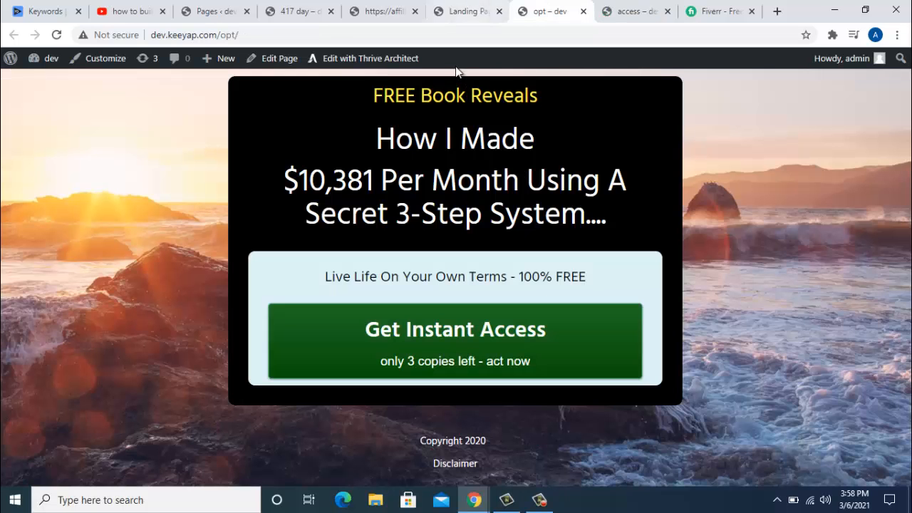
click(476, 14)
click(385, 14)
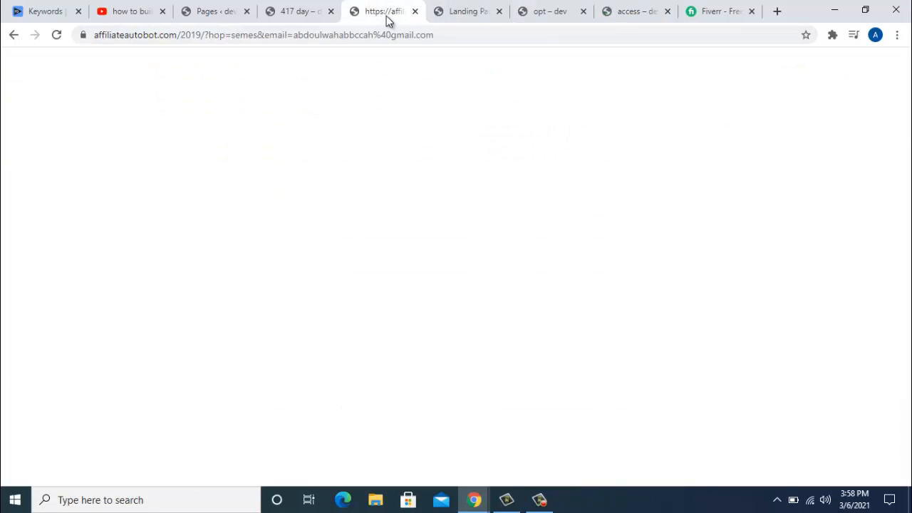
scroll(330, 274, up, 1)
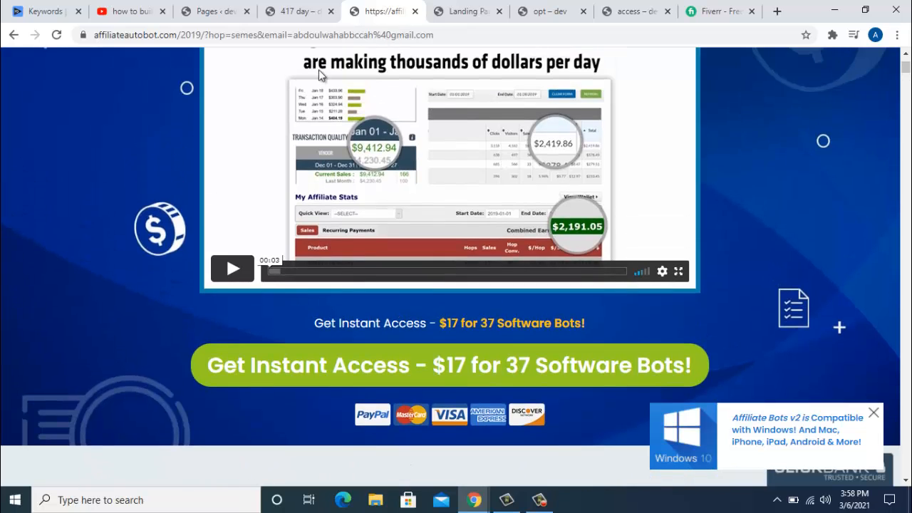
- Examine the headline and video section of the 417 day landing page
click(299, 12)
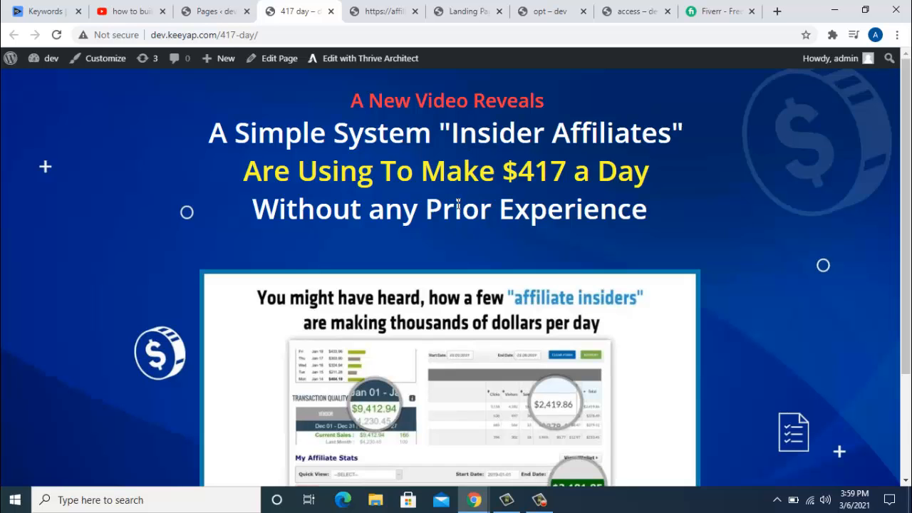
scroll(459, 187, down, 3)
scroll(459, 187, up, 3)
scroll(459, 187, down, 3)
scroll(459, 186, up, 3)
- Examine the affiliateautobot.com sales page, covering its headline, video, offer and proof sections
click(391, 17)
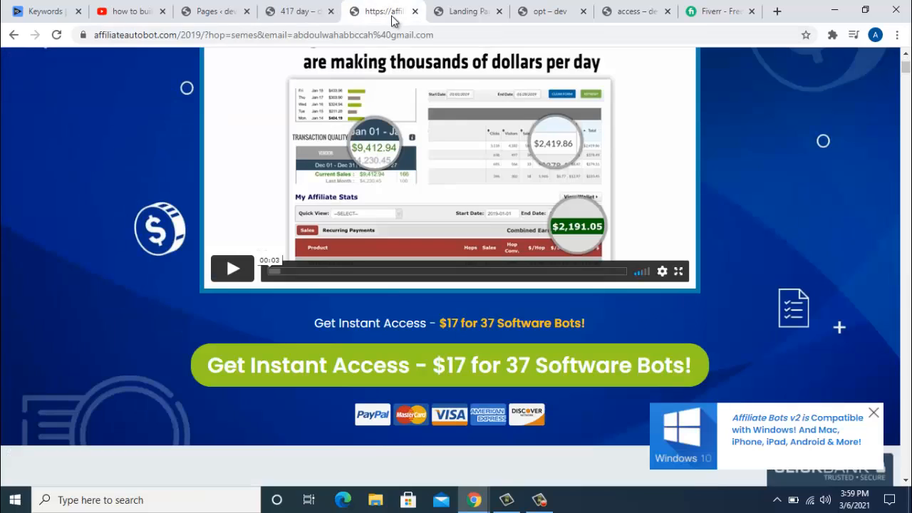
scroll(367, 167, up, 2)
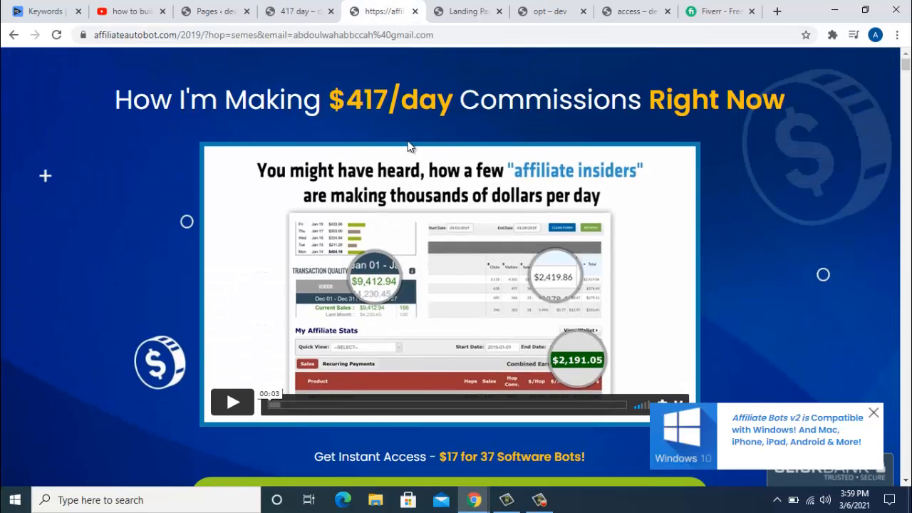
scroll(448, 202, down, 3)
scroll(187, 139, up, 2)
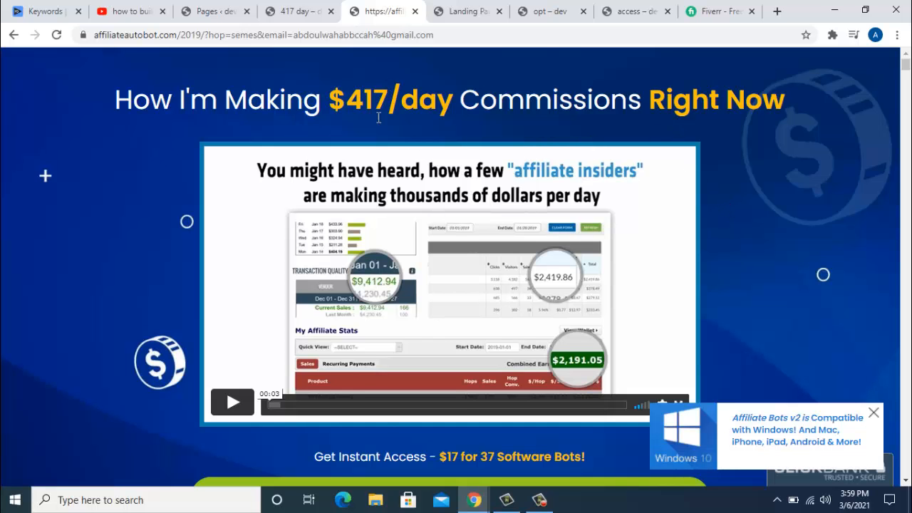
scroll(568, 207, down, 4)
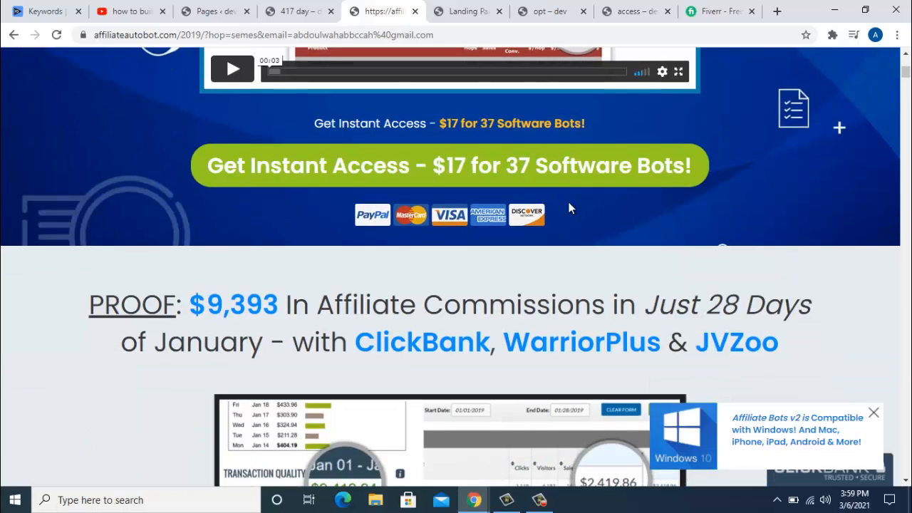
scroll(568, 207, up, 4)
scroll(563, 213, down, 10)
scroll(558, 217, down, 4)
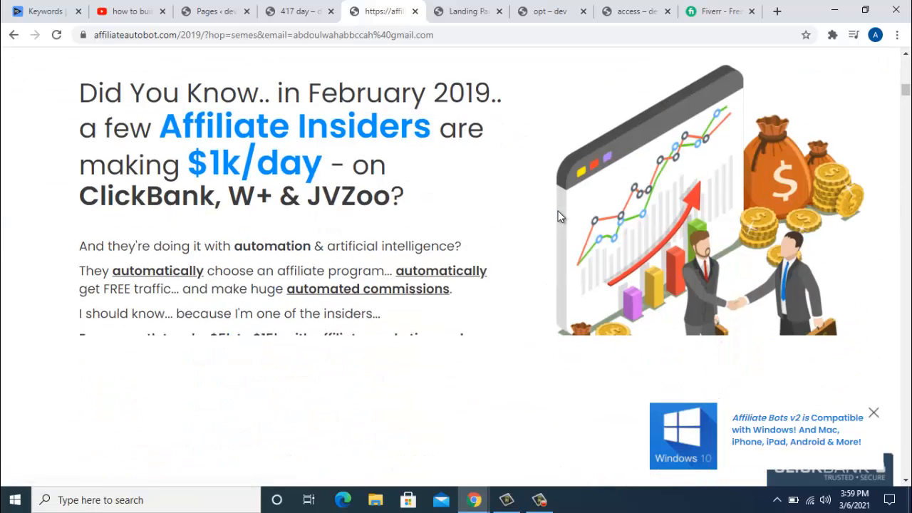
scroll(559, 215, up, 10)
- Review the 417 day, access, opt and Landing Page 1 designs on the dev site again
click(302, 11)
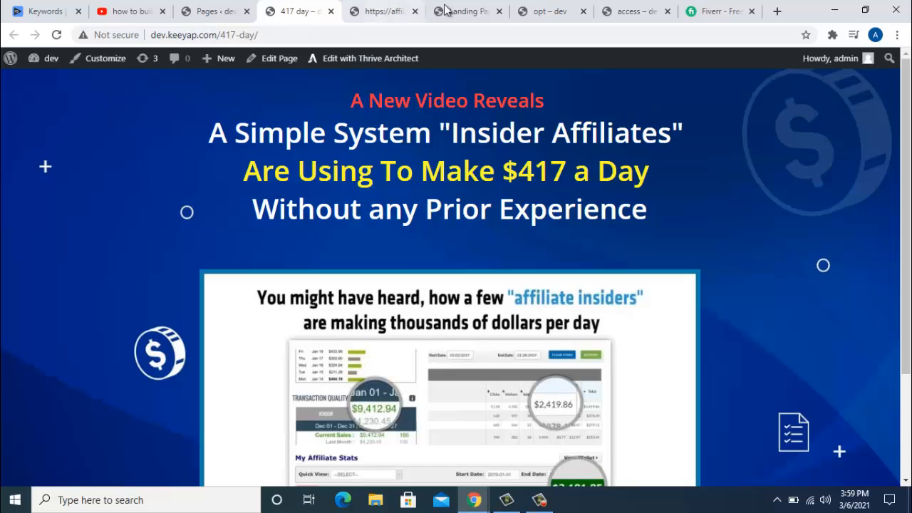
click(630, 11)
click(557, 16)
click(466, 12)
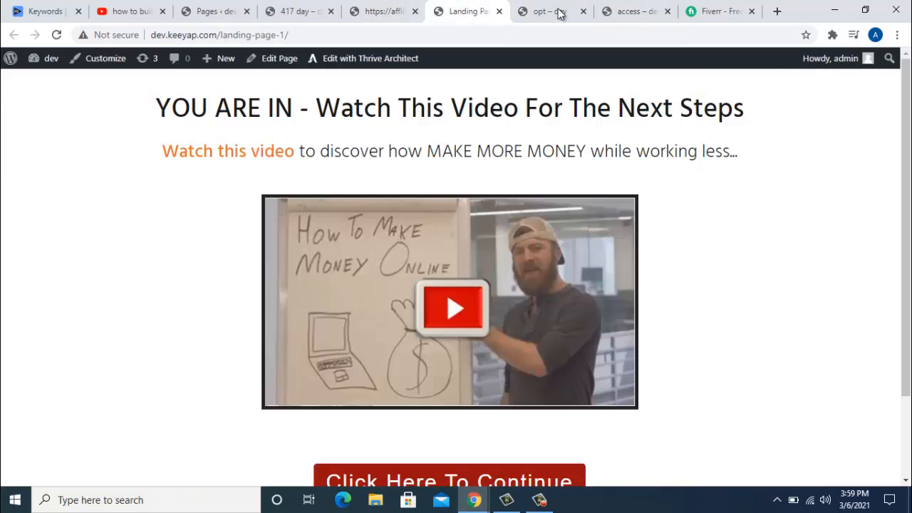
click(619, 14)
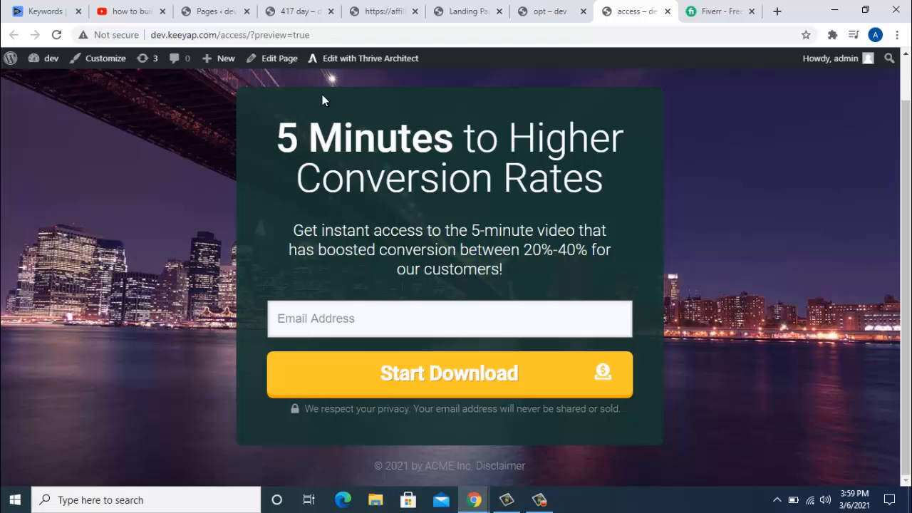
- Switch to the Incognito window and examine the Thrive Architect product page, including its walkthrough, template and landing page sections
click(214, 15)
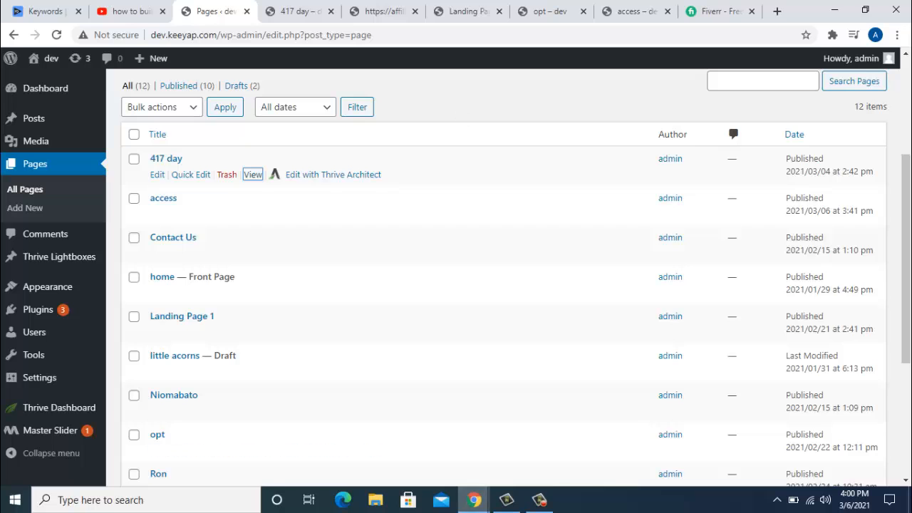
click(473, 499)
click(542, 438)
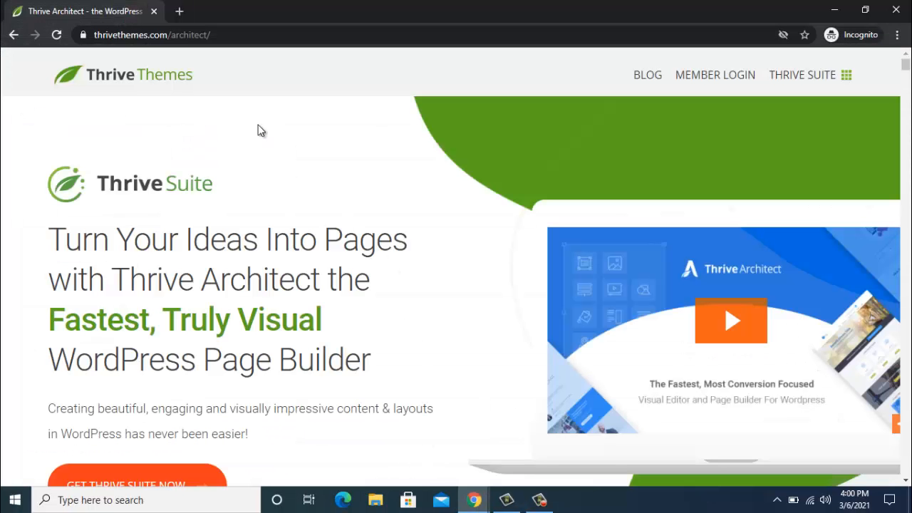
scroll(392, 270, down, 5)
scroll(392, 270, up, 5)
scroll(391, 270, down, 5)
scroll(392, 269, down, 12)
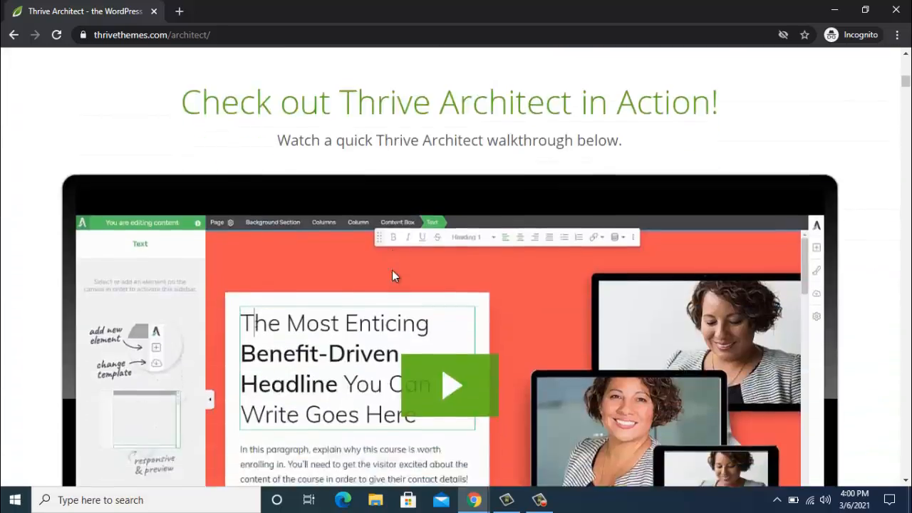
scroll(392, 276, down, 15)
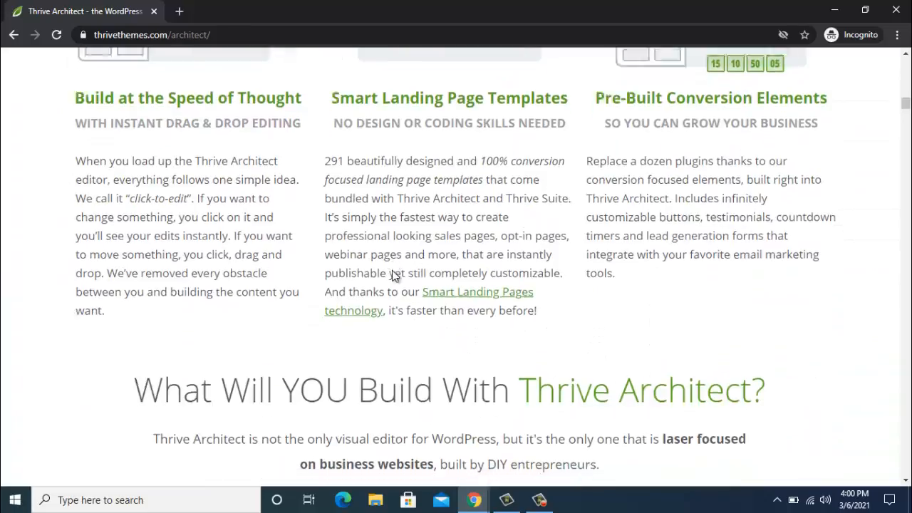
scroll(394, 276, down, 15)
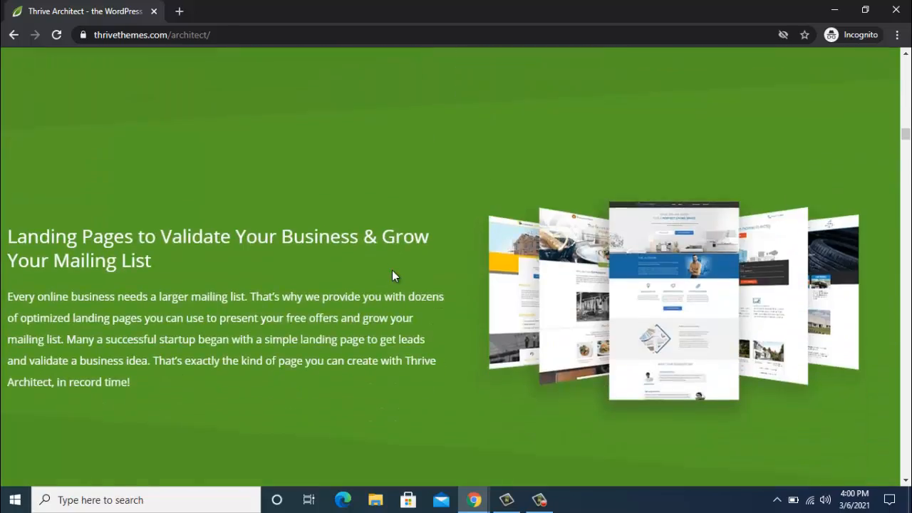
scroll(394, 275, up, 20)
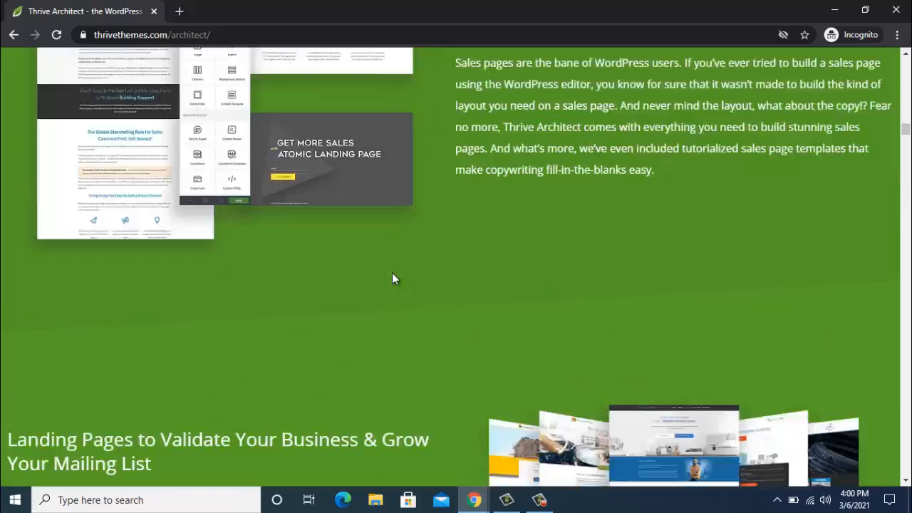
scroll(393, 278, up, 20)
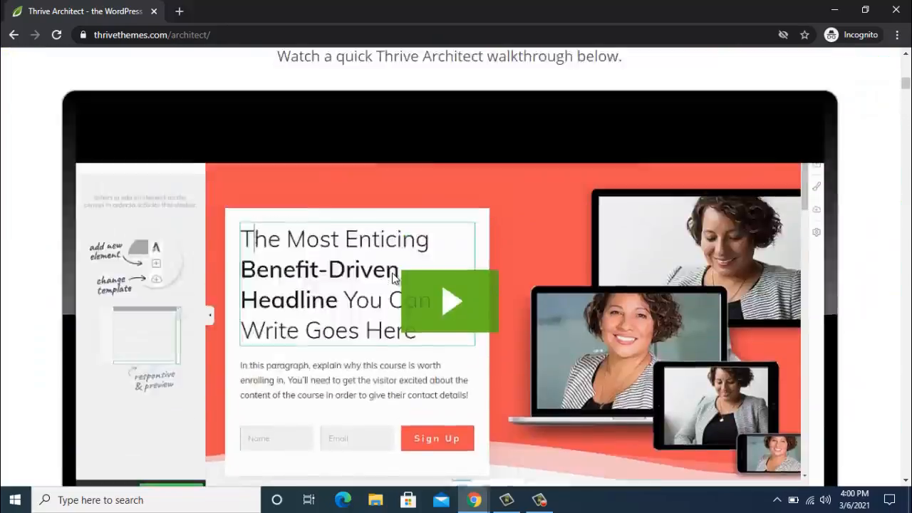
scroll(393, 278, up, 1)
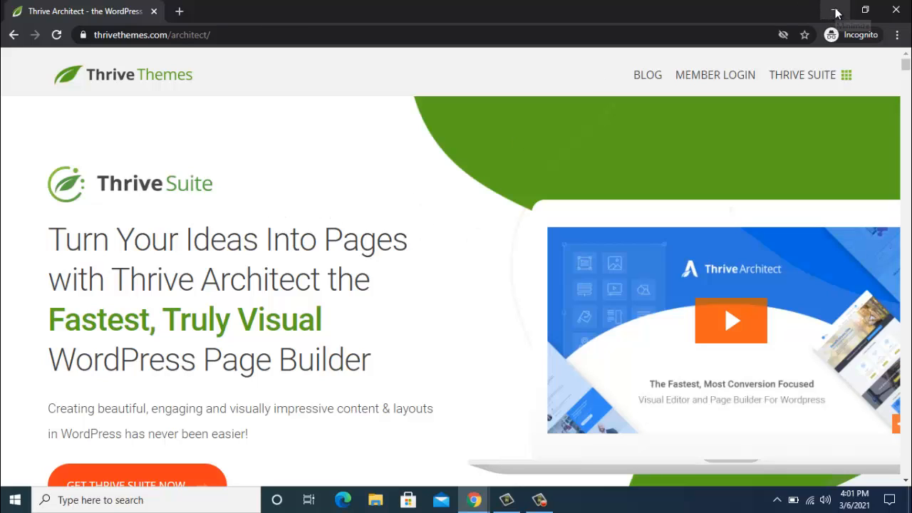
scroll(566, 277, down, 15)
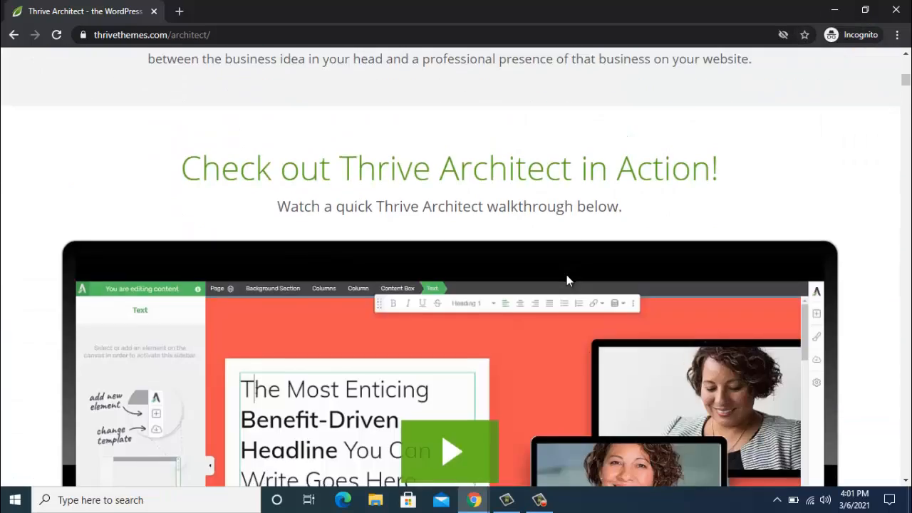
scroll(591, 311, up, 20)
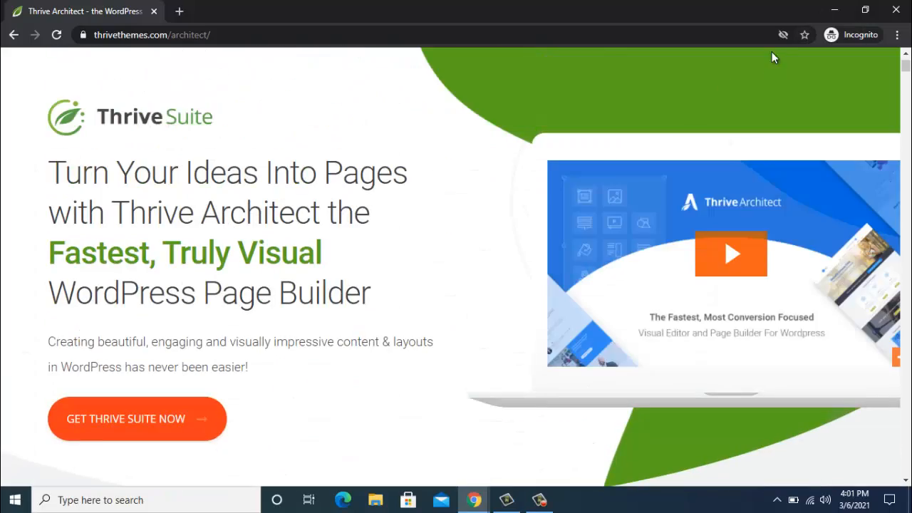
click(834, 10)
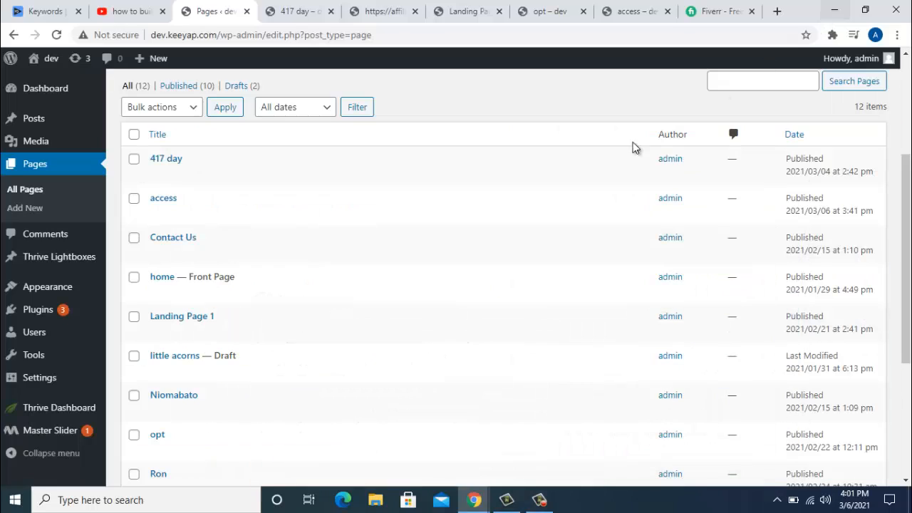
- Revisit the open example pages in sequence, from 417 day through access, and glance at the Fiverr site
click(306, 13)
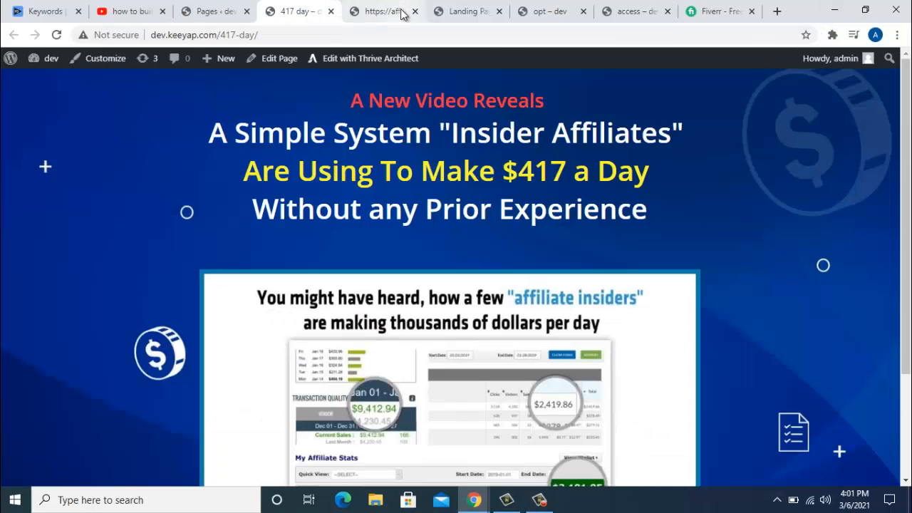
scroll(401, 223, down, 2)
scroll(401, 224, up, 2)
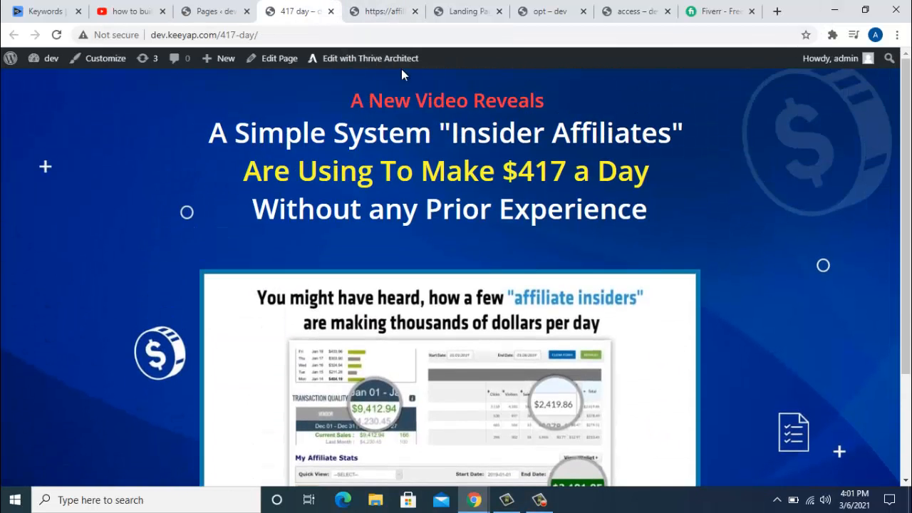
click(390, 12)
click(469, 13)
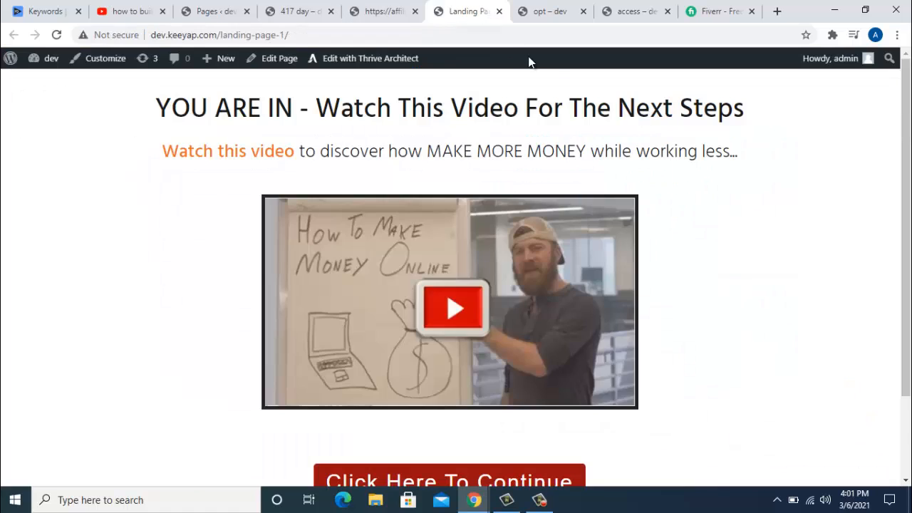
click(553, 16)
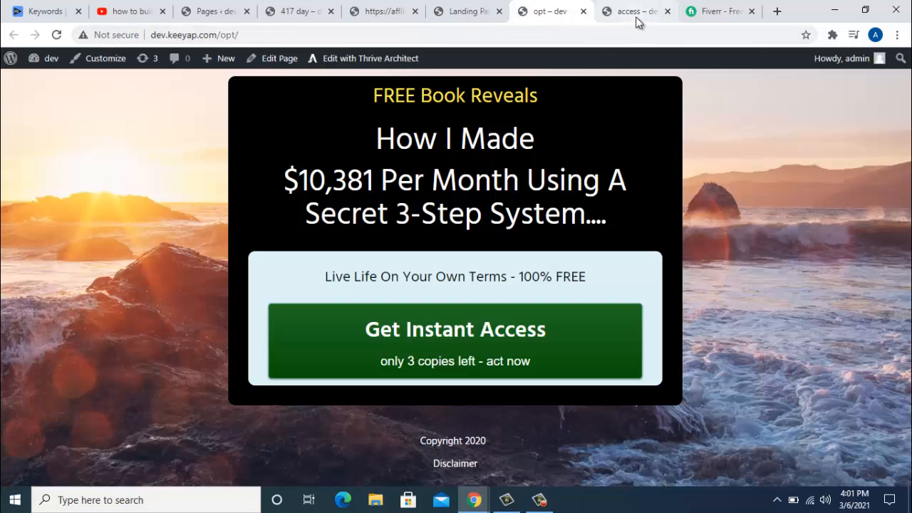
click(637, 20)
click(716, 19)
- Create a new WordPress page on the dev site and title it "page 1"
click(213, 12)
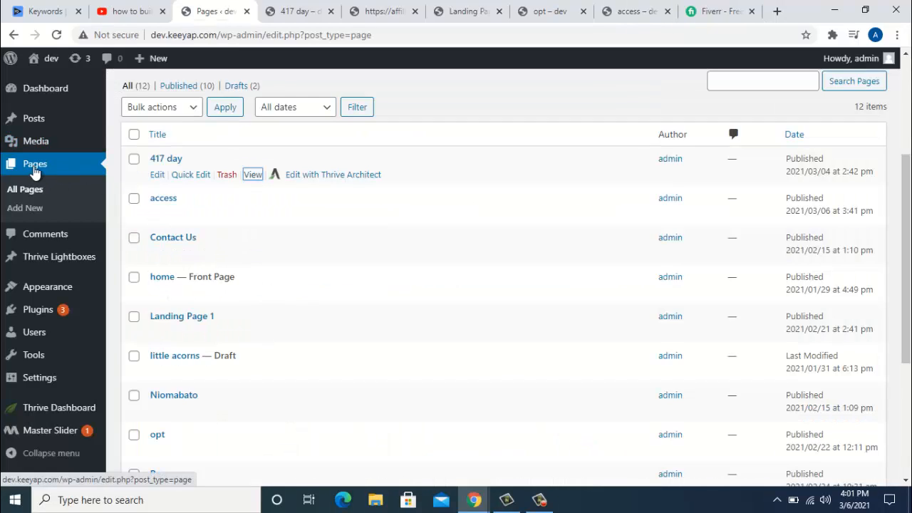
scroll(114, 200, up, 3)
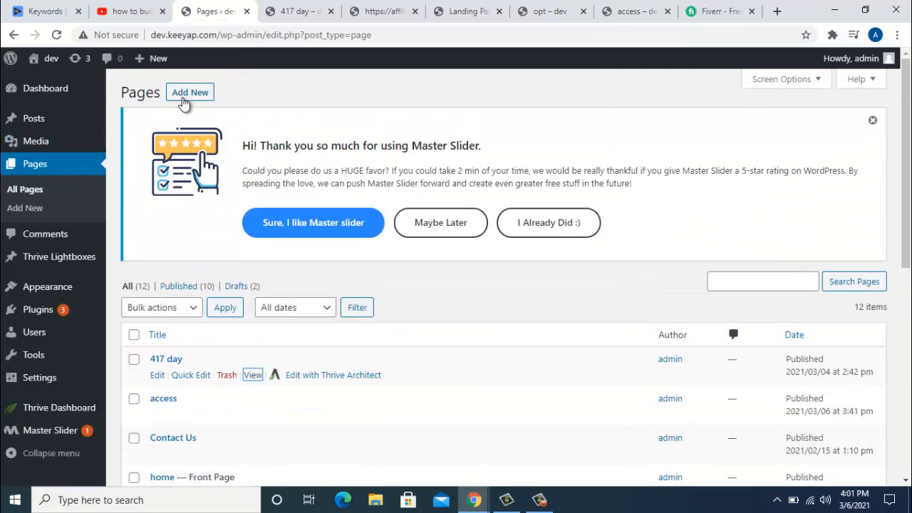
click(184, 98)
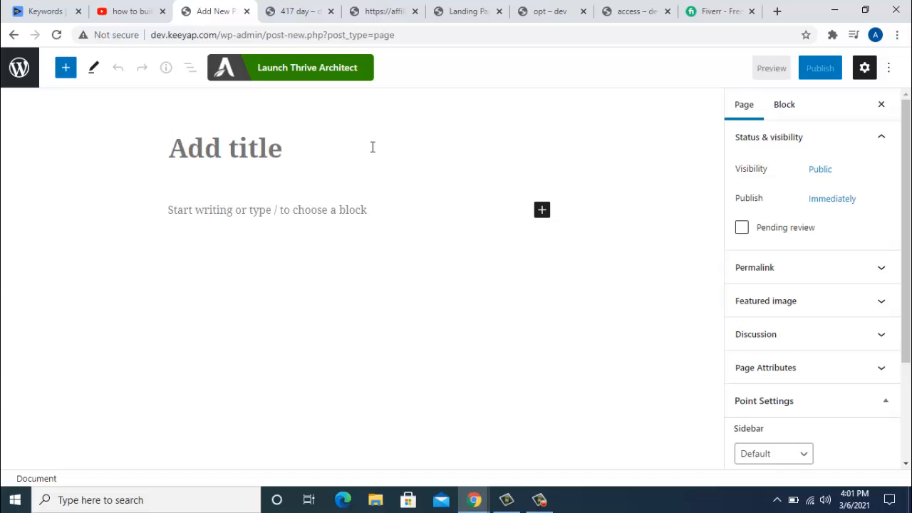
text(page 1)
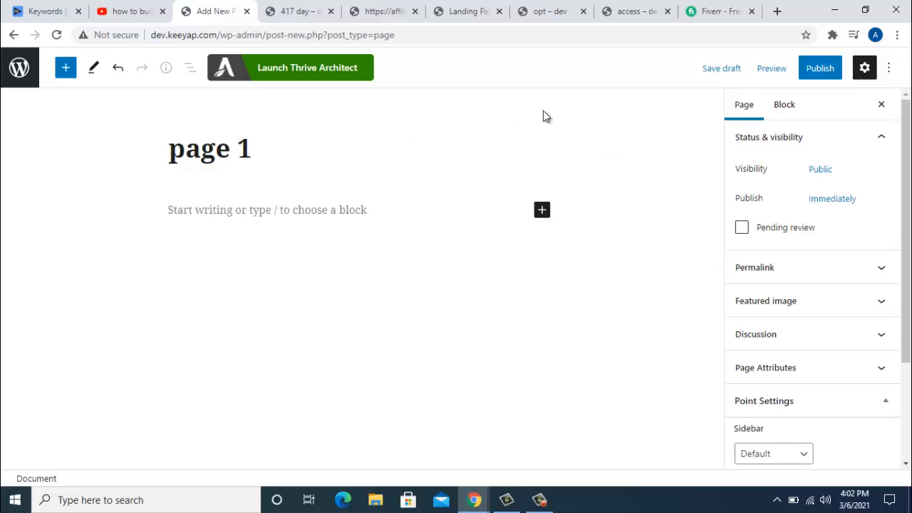
- Publish page 1 immediately with public visibility and return to its editor
click(826, 74)
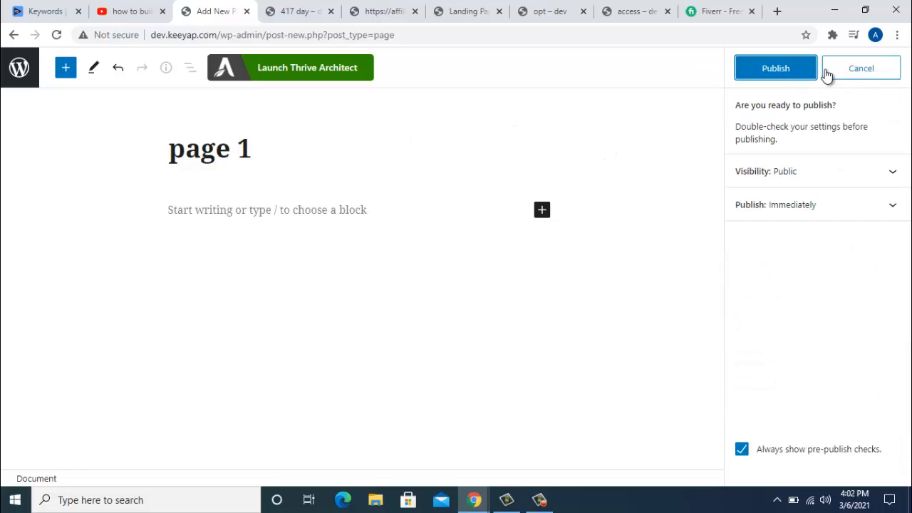
click(776, 75)
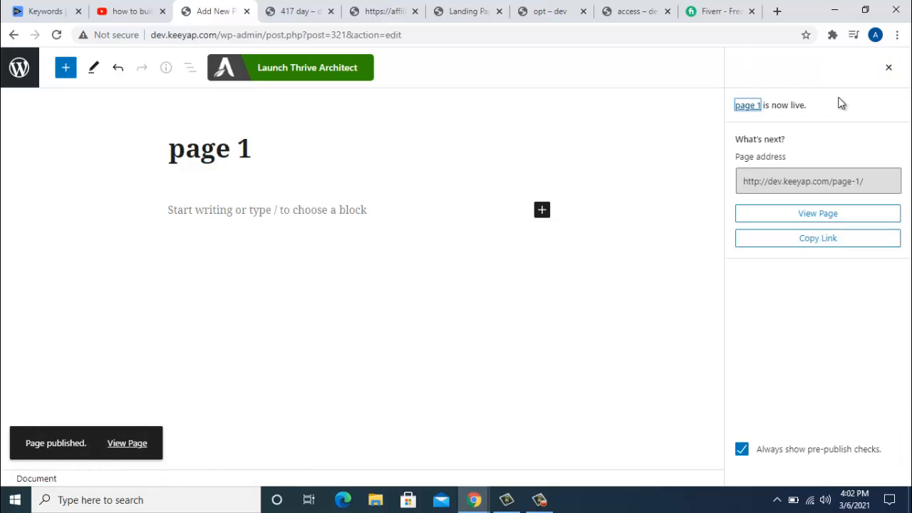
click(888, 67)
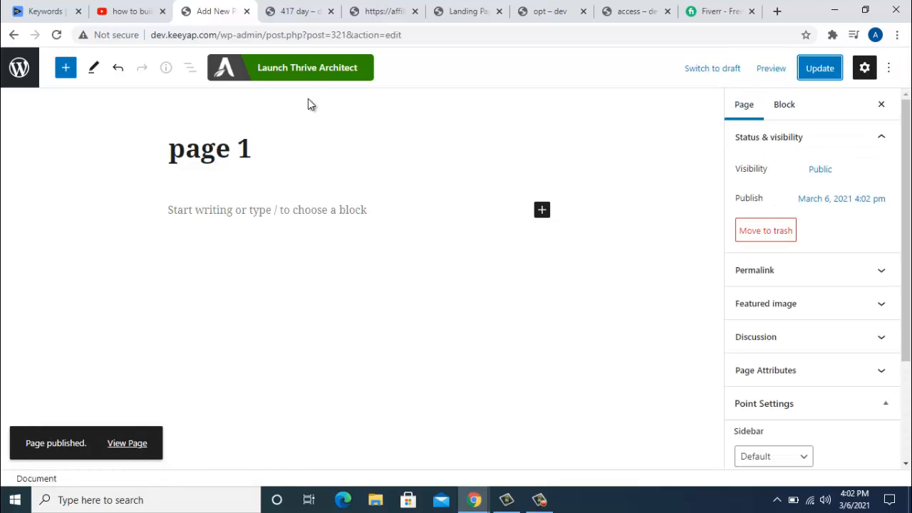
- Launch Thrive Architect for page 1, choose a pre-built landing page, and search the legacy landing page templates for "squeeze"
click(300, 74)
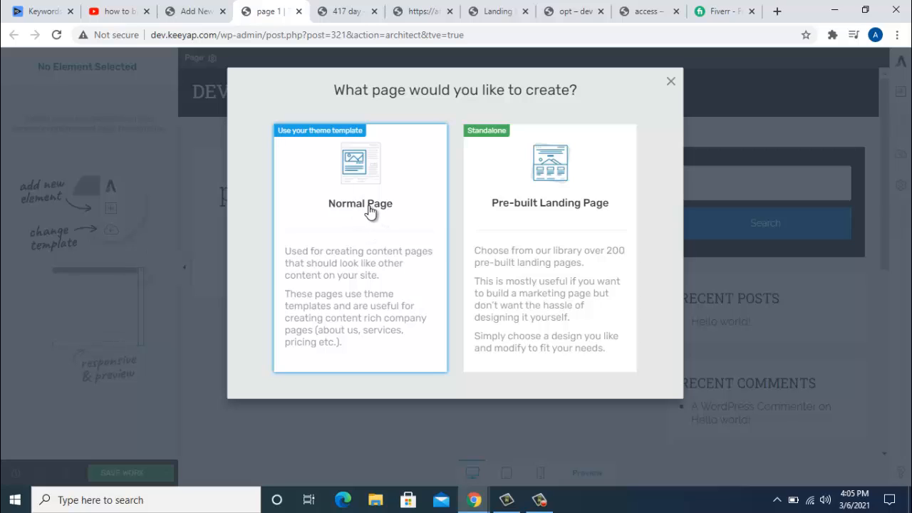
click(556, 214)
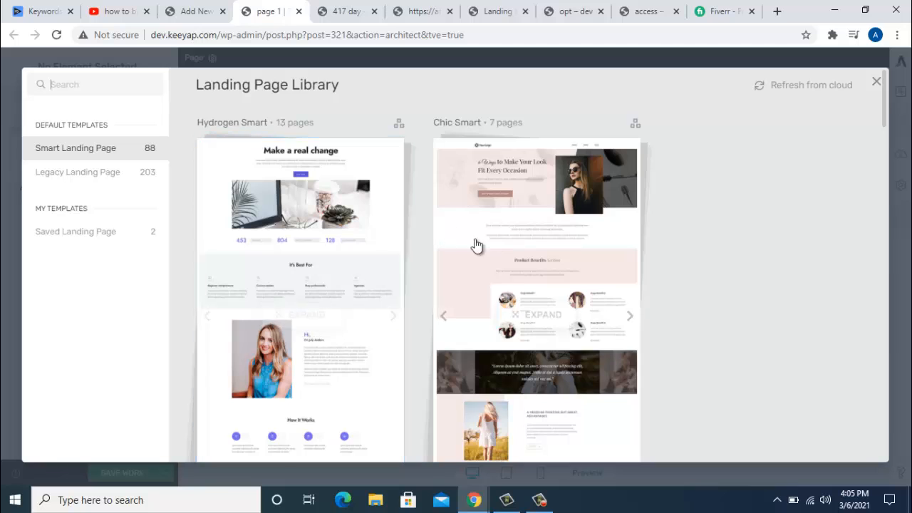
click(98, 179)
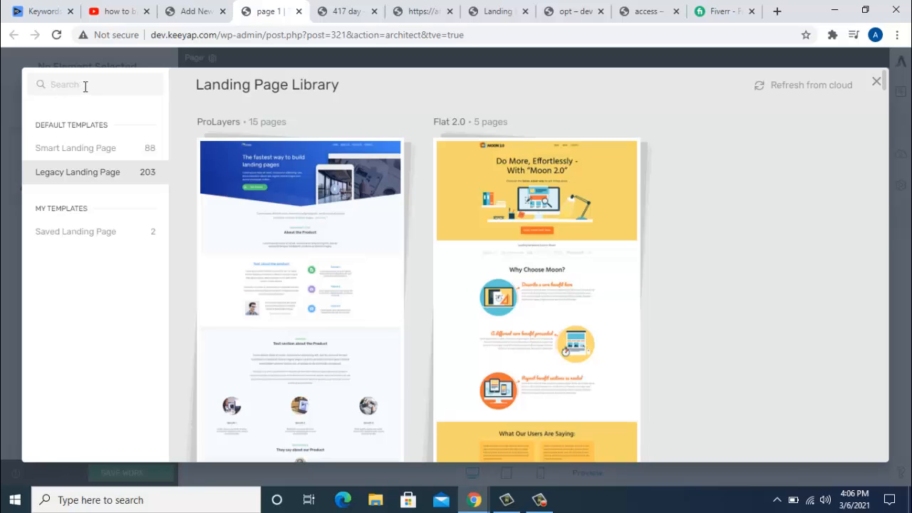
text(squee)
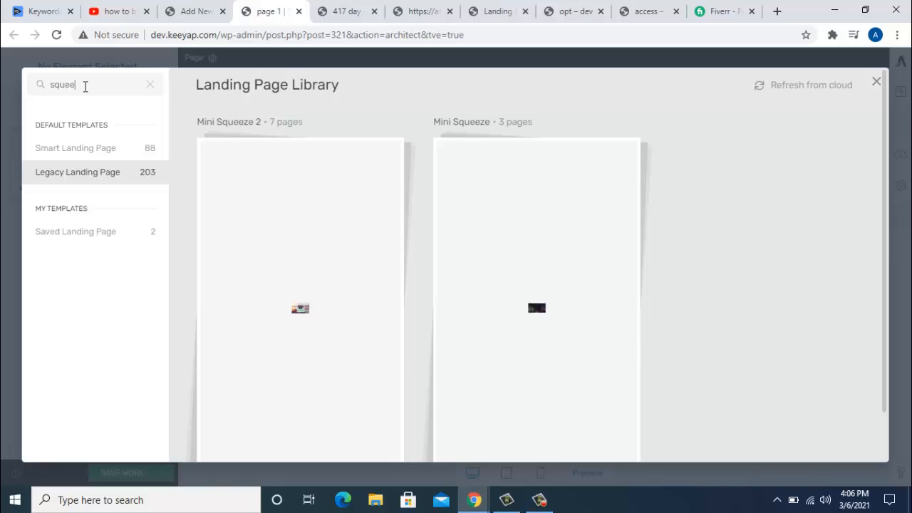
text(ze)
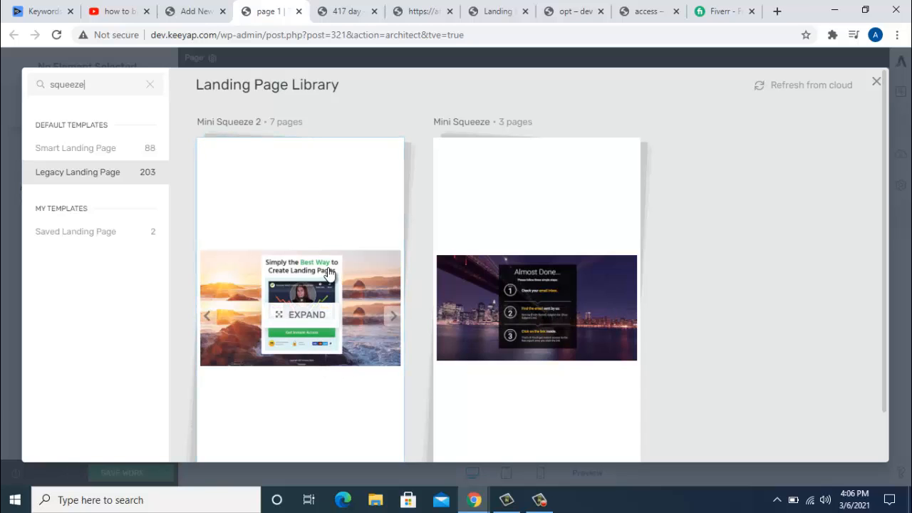
- Browse the Mini Squeeze 2 template set and apply its lead generation page with the simple name and email form
click(300, 302)
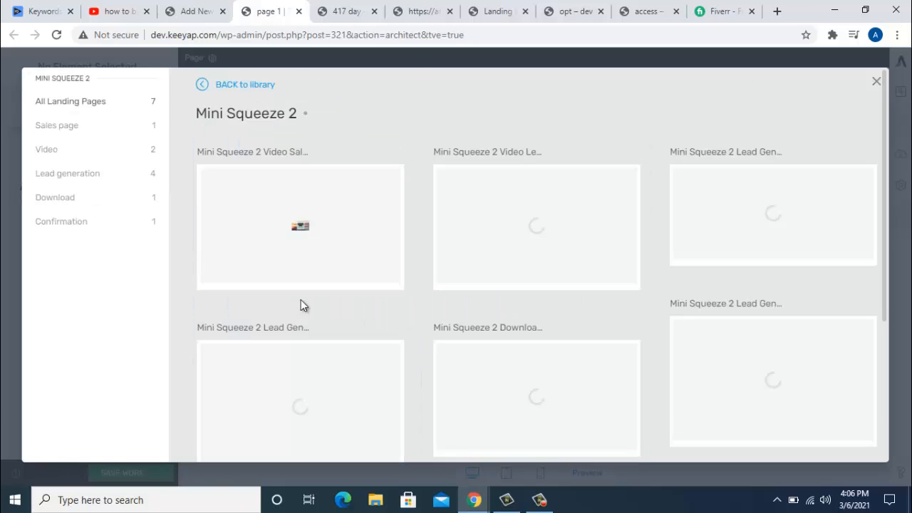
scroll(705, 258, down, 1)
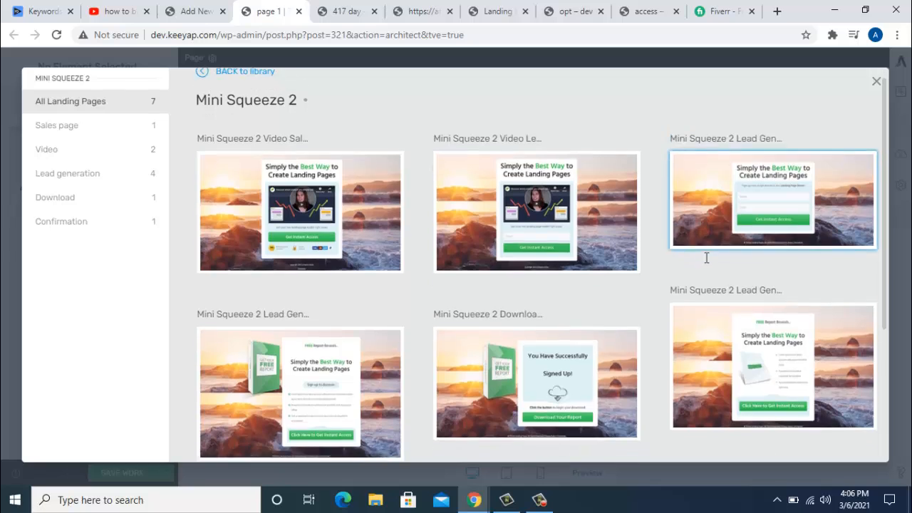
scroll(706, 258, down, 1)
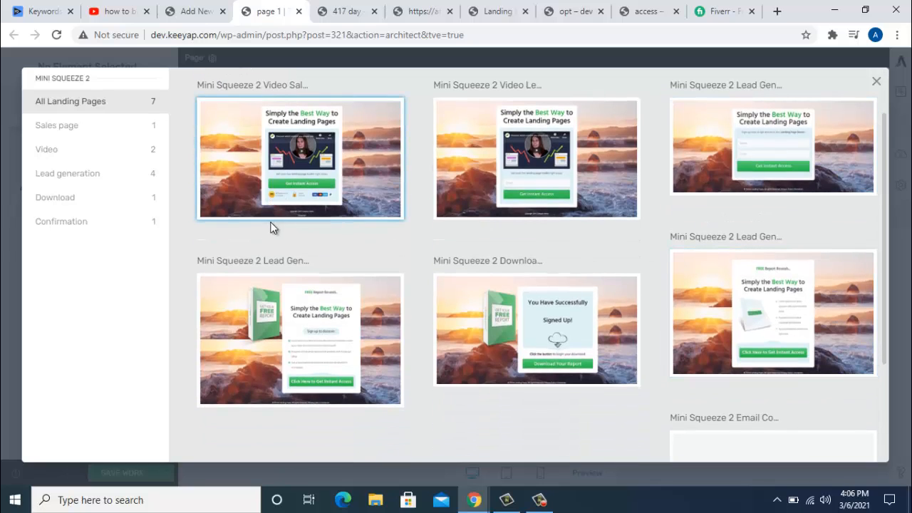
scroll(285, 242, down, 2)
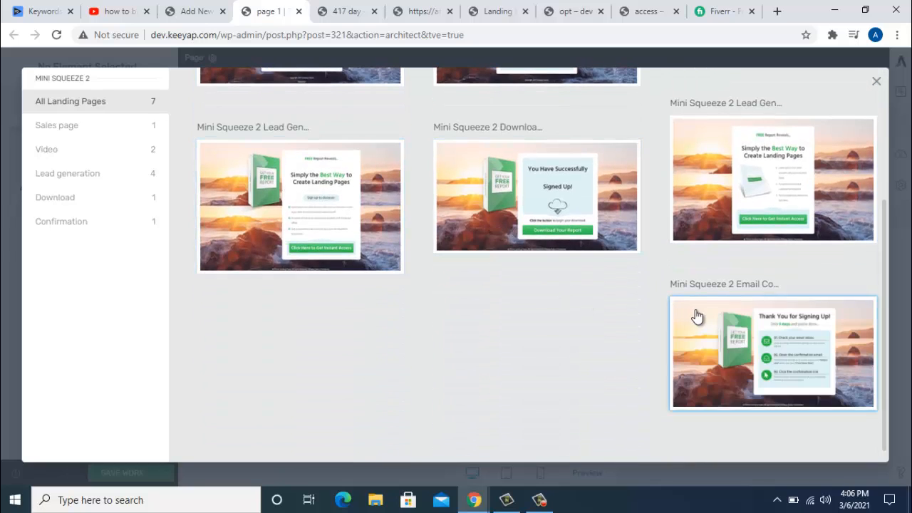
scroll(697, 316, up, 2)
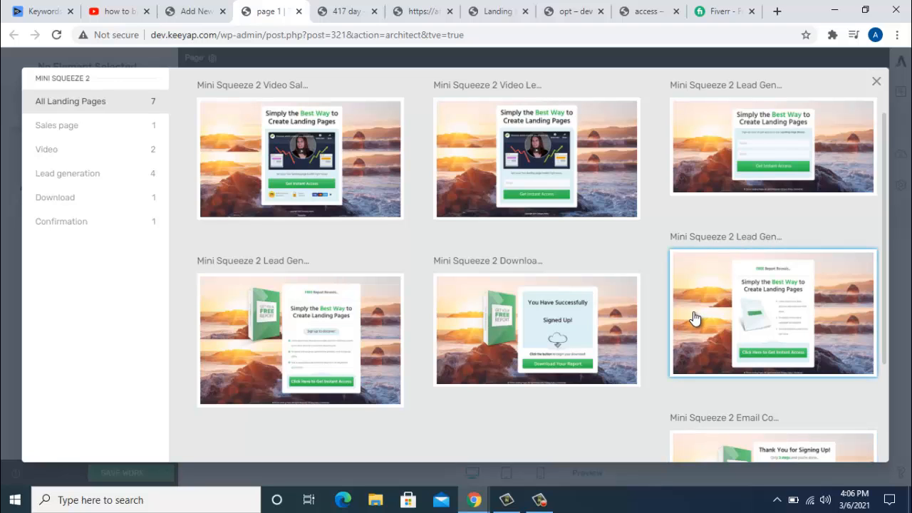
scroll(694, 318, up, 1)
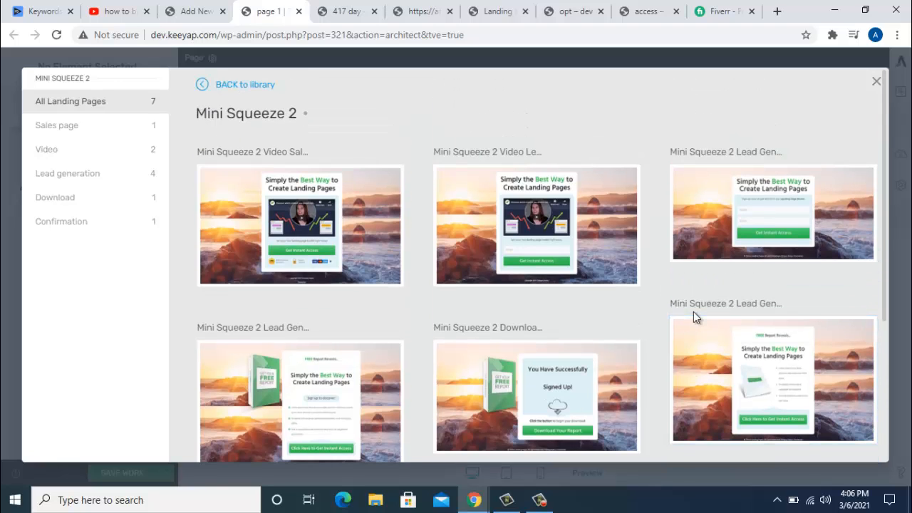
click(768, 235)
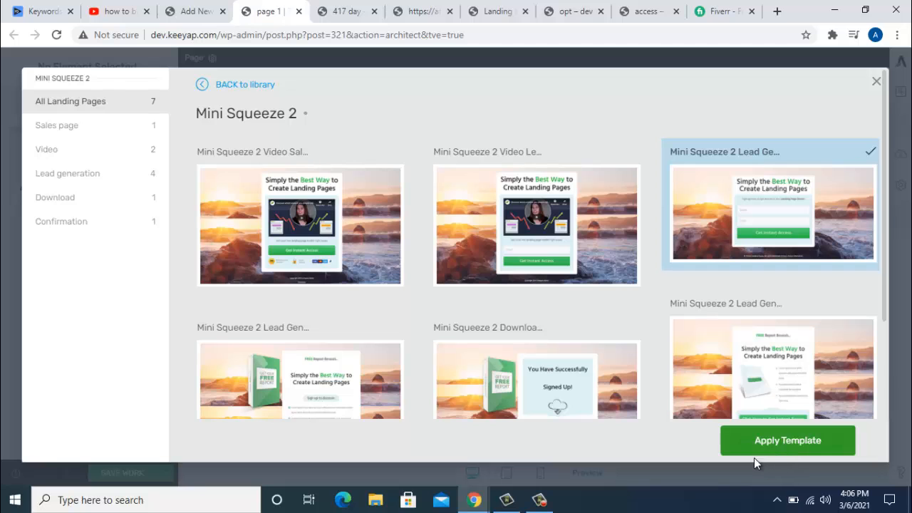
click(787, 442)
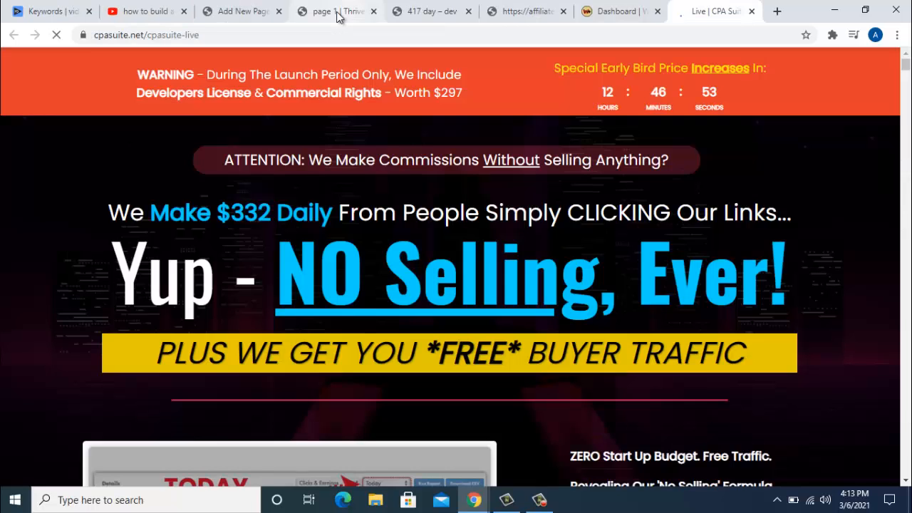
- Compare the page 1 headline with the CPA Suite offer in the WarriorPlus product list and on its sales page
click(337, 13)
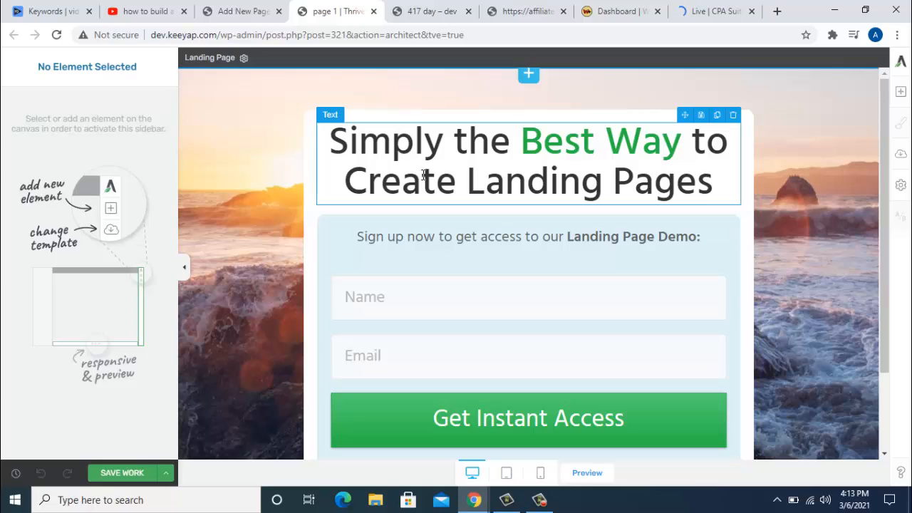
click(613, 10)
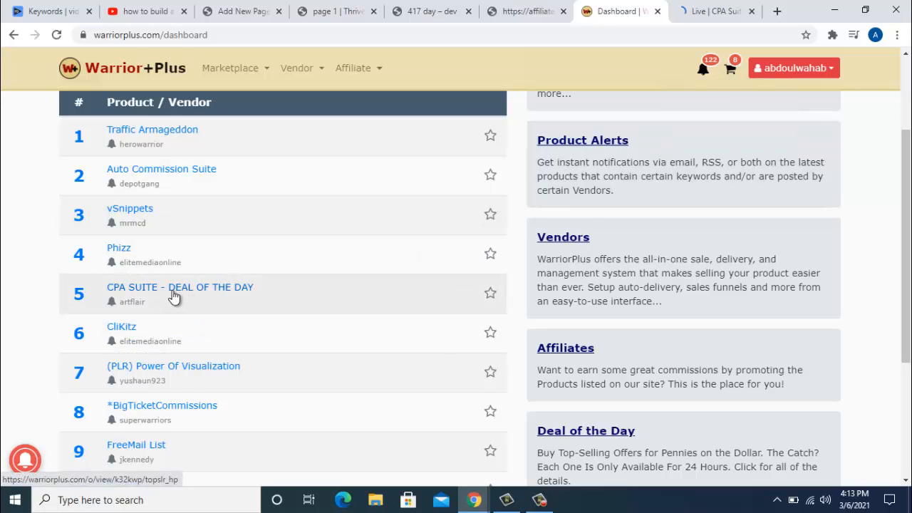
click(725, 13)
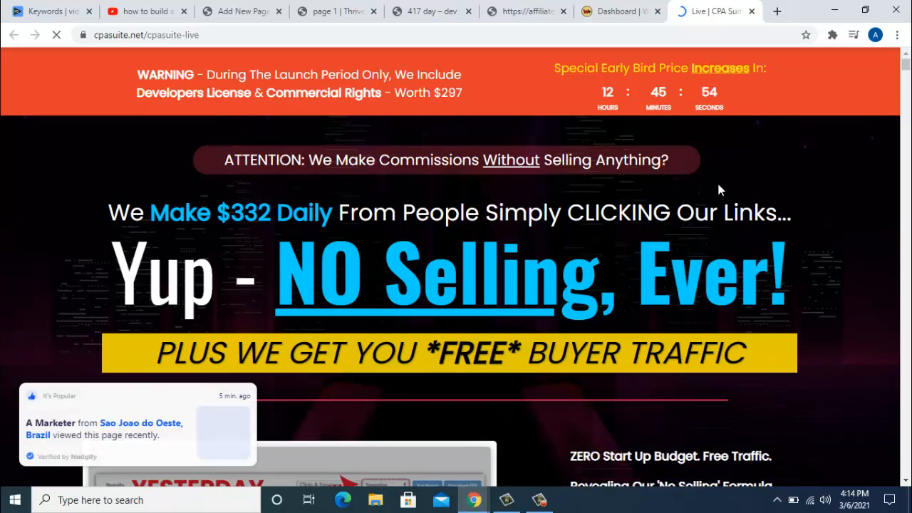
- Replace page 1's headline with "Discover..." and, below it, "The Secret No-Selling Method To Make $332 Daily From People Simply Clicking Your Links"
click(334, 11)
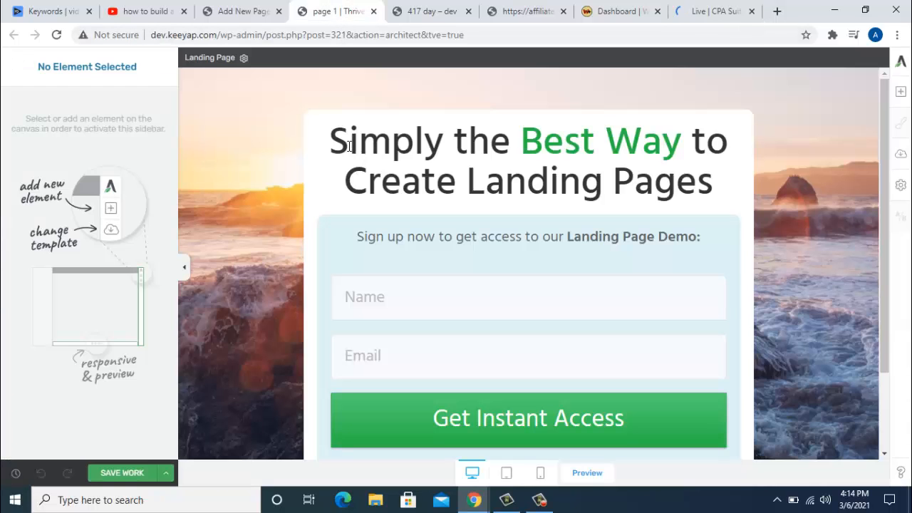
text(Discover)
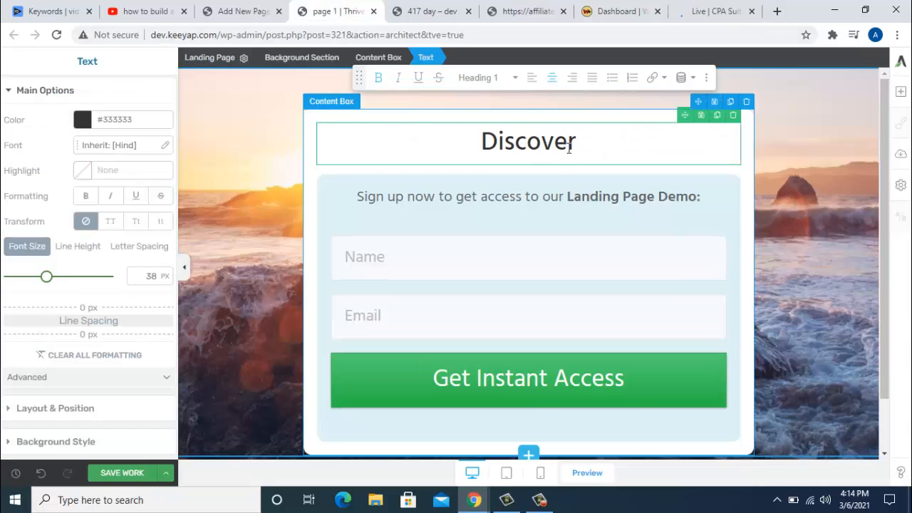
text(...)
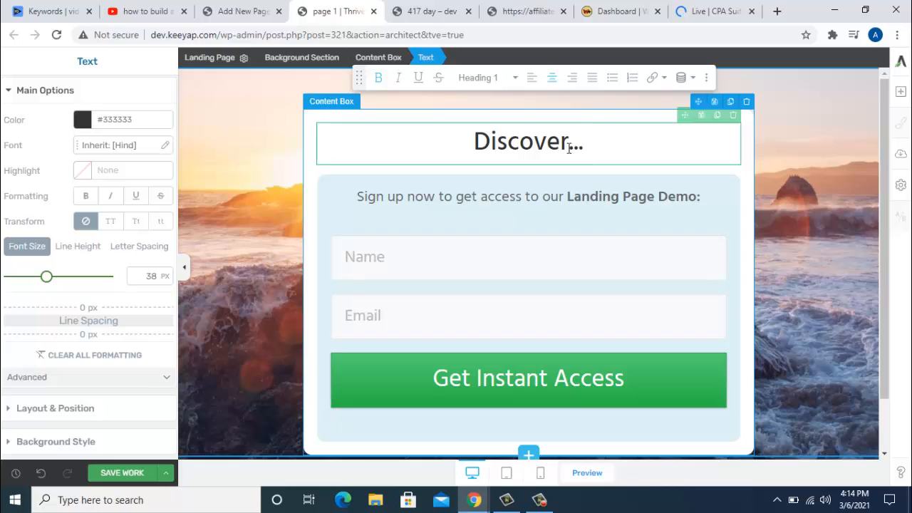
key(Return)
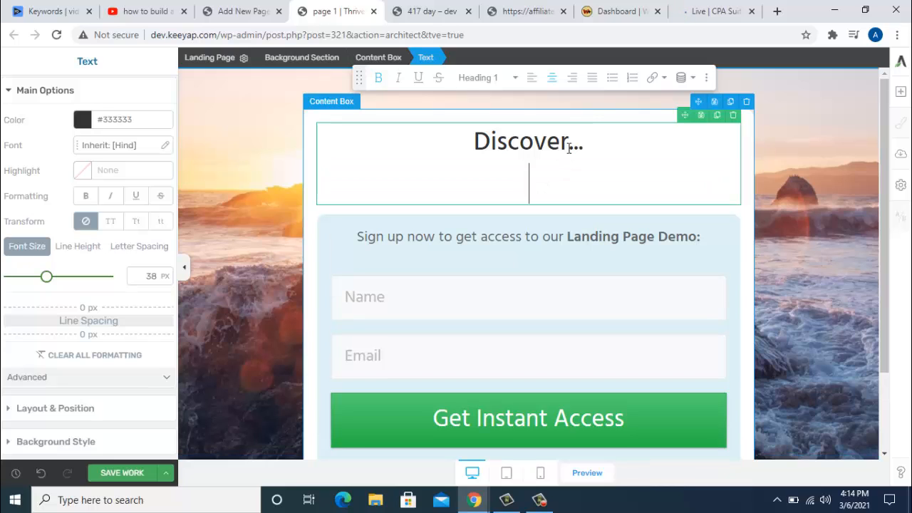
text(The Secret No-Selling Method To Make $332 Daily From People Simply Clicking Your Links)
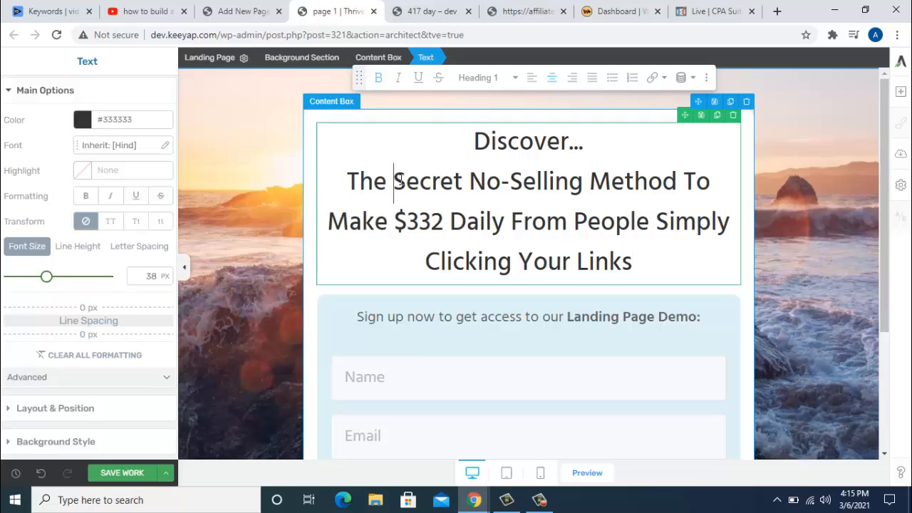
drag(397, 181, 640, 185)
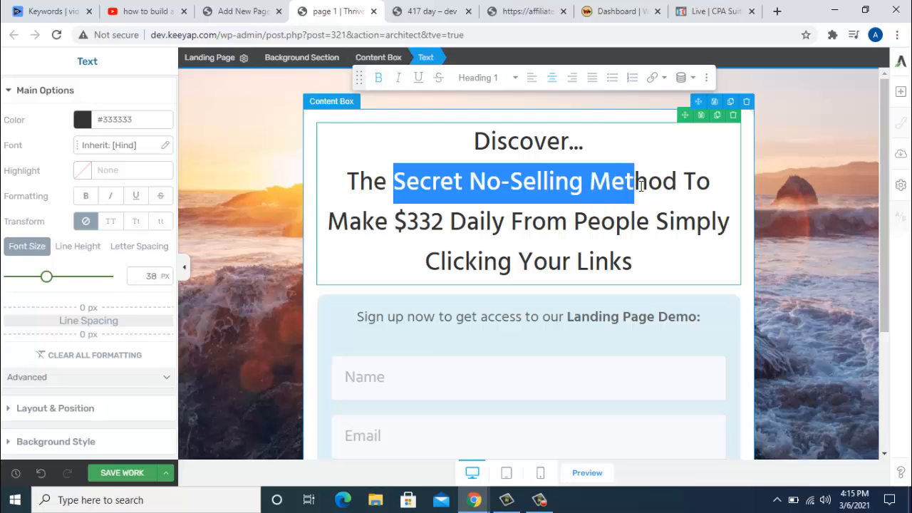
click(534, 194)
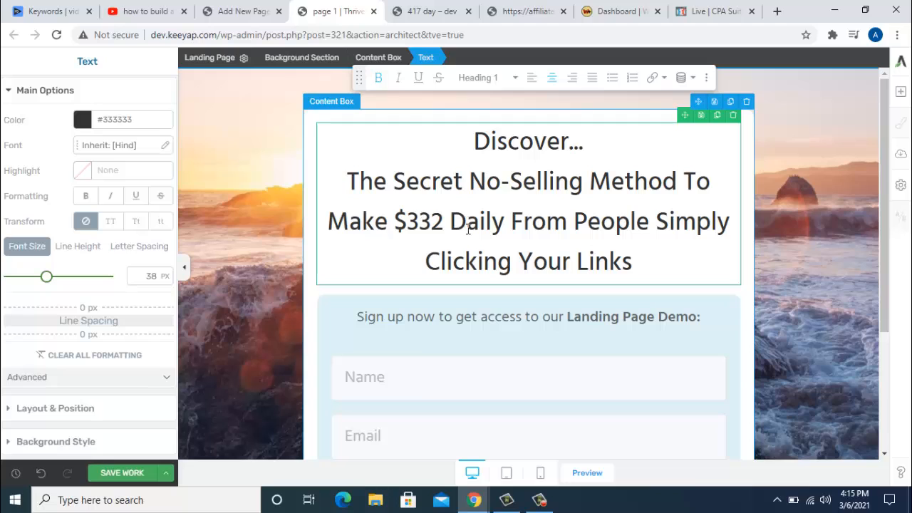
drag(631, 260, 622, 261)
- Set the headline's "Discover..." line to a 30 px font size and the line height to 1.10 em
drag(473, 143, 586, 143)
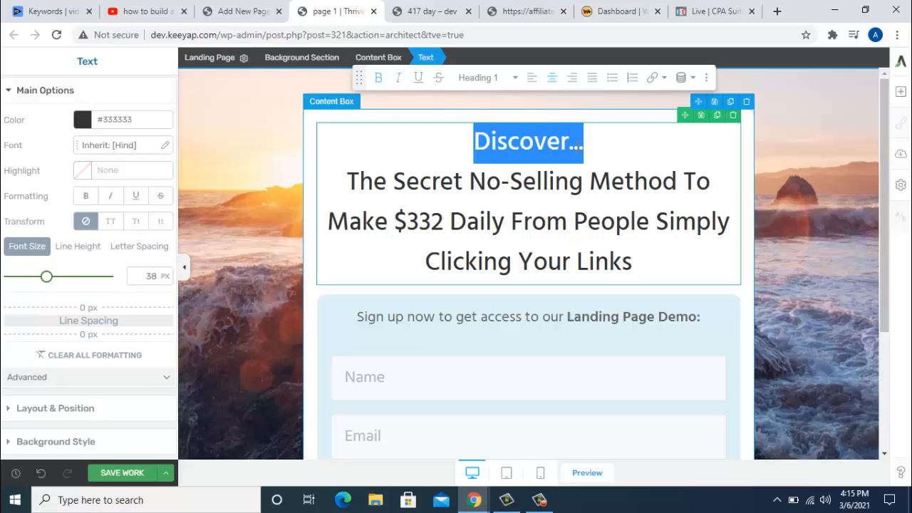
drag(47, 277, 39, 280)
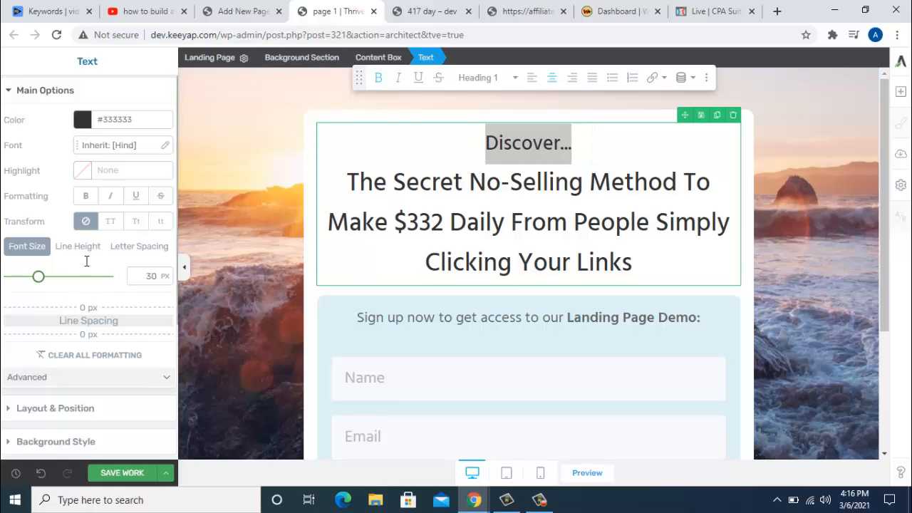
click(78, 246)
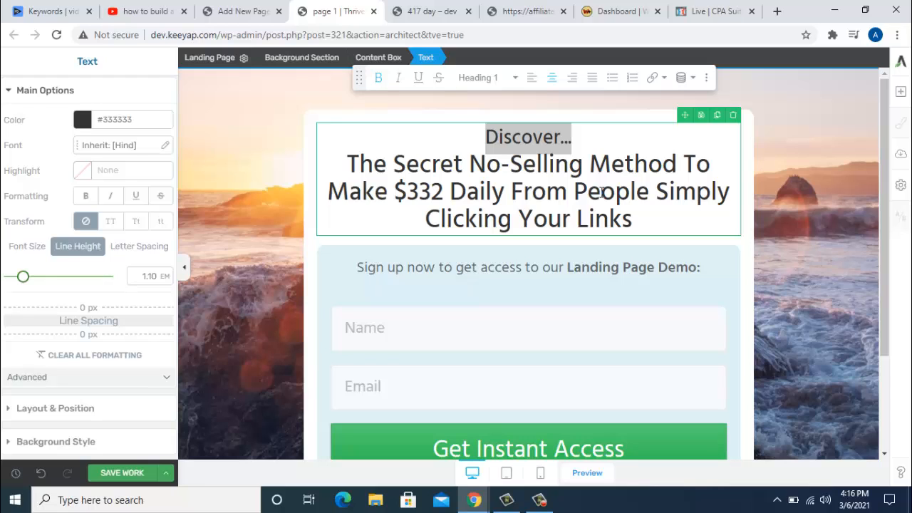
click(600, 192)
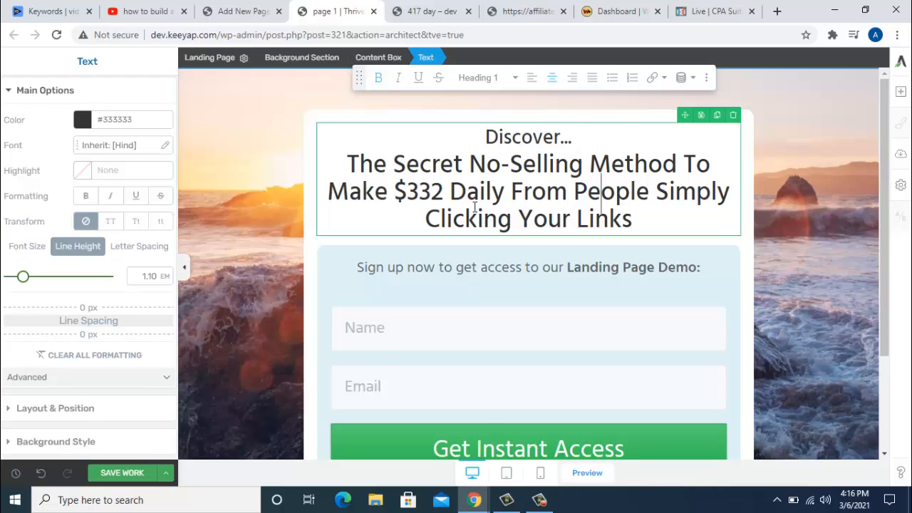
- Put "Make $332 Daily" on its own line in red (#ff2323) and set "From People Simply Clicking Your Links" to 36 px
drag(395, 191, 501, 191)
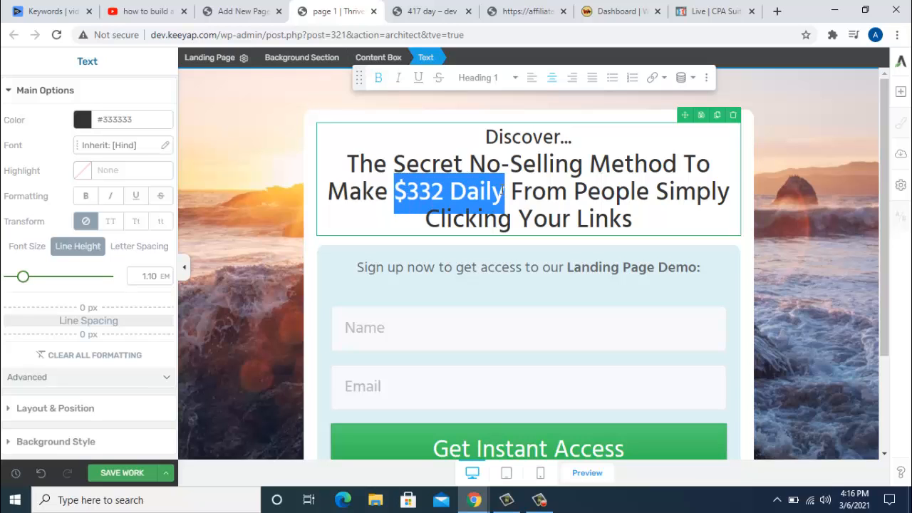
click(82, 119)
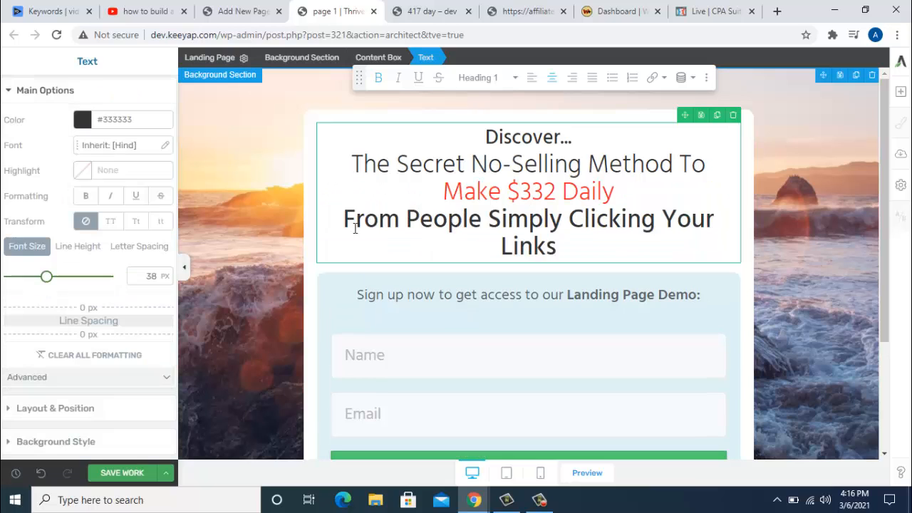
drag(344, 220, 572, 254)
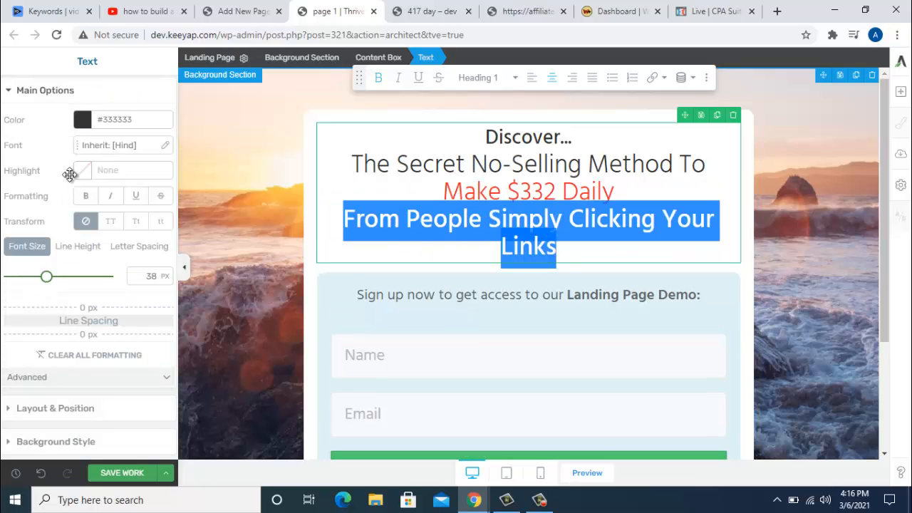
drag(48, 280, 44, 277)
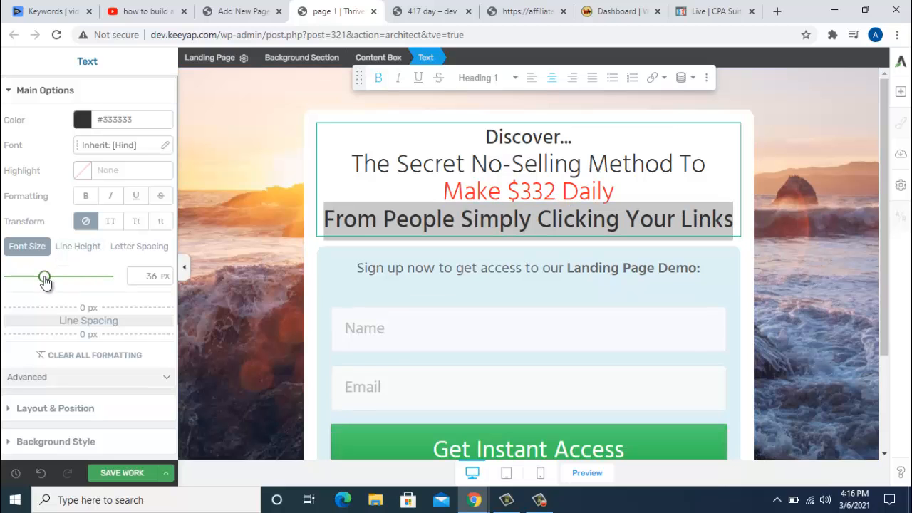
- Make the red "Make $332 Daily" line of the headline bold
drag(443, 191, 594, 193)
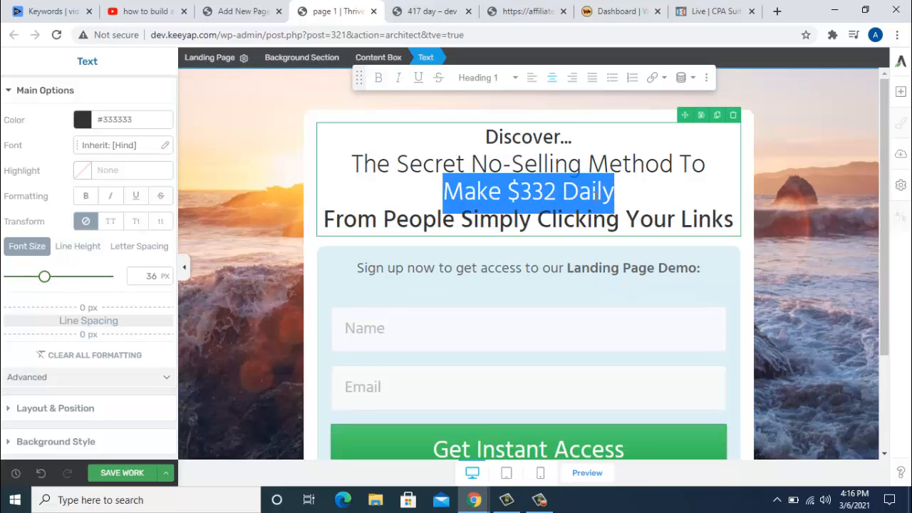
click(378, 78)
click(509, 192)
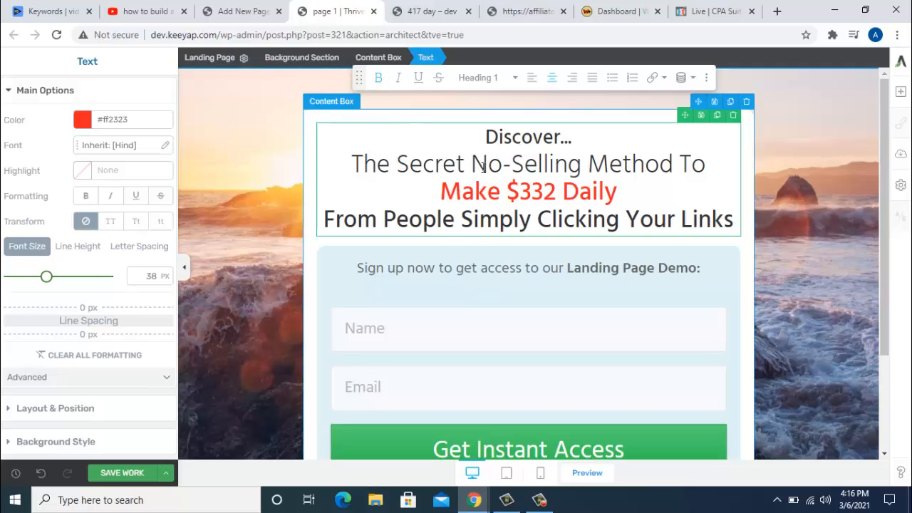
- Give the headline text block a solid #0b0a0a background at 100 opacity and save the page
drag(487, 137, 572, 135)
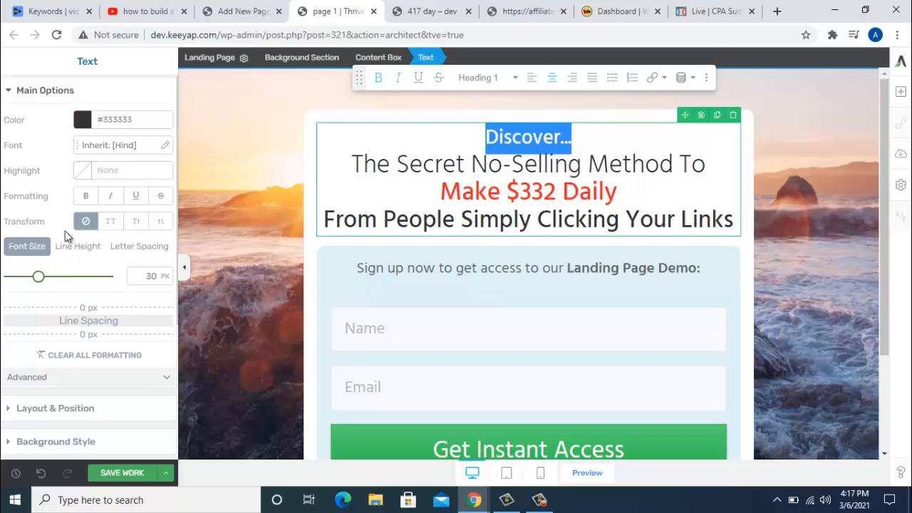
click(24, 92)
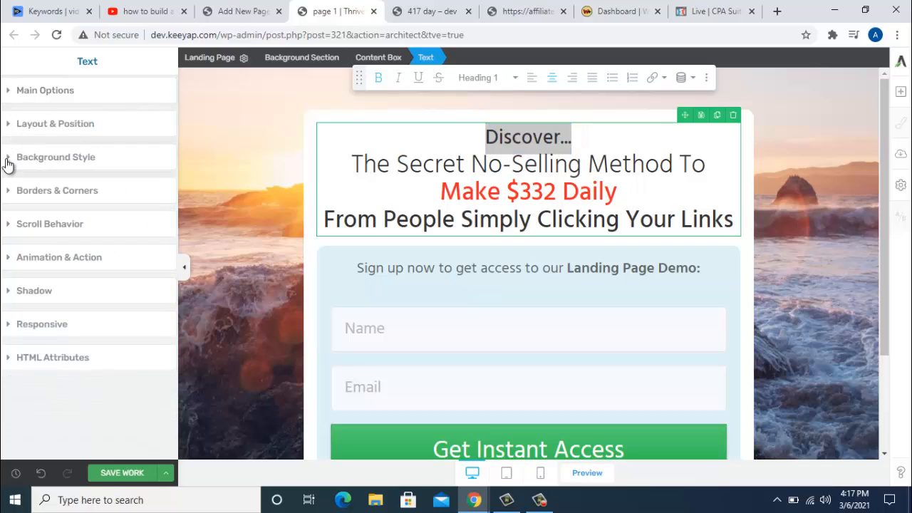
click(8, 160)
click(102, 185)
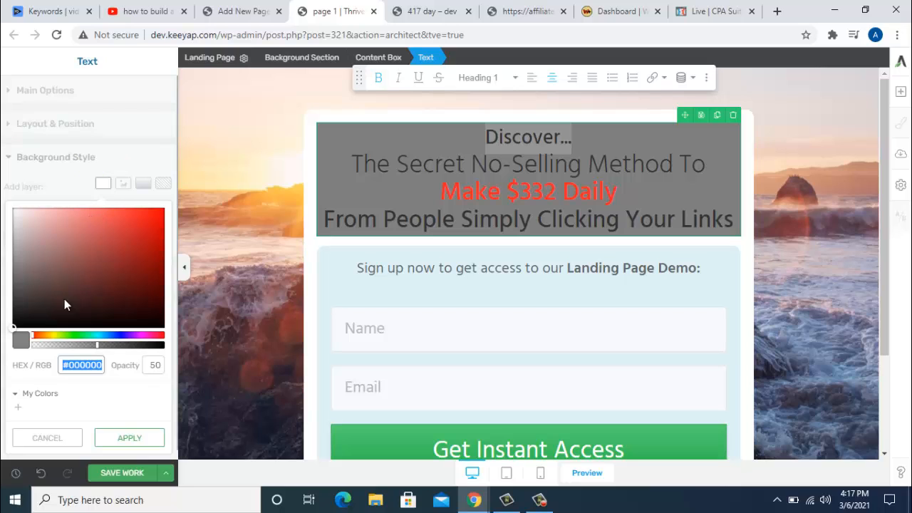
click(28, 323)
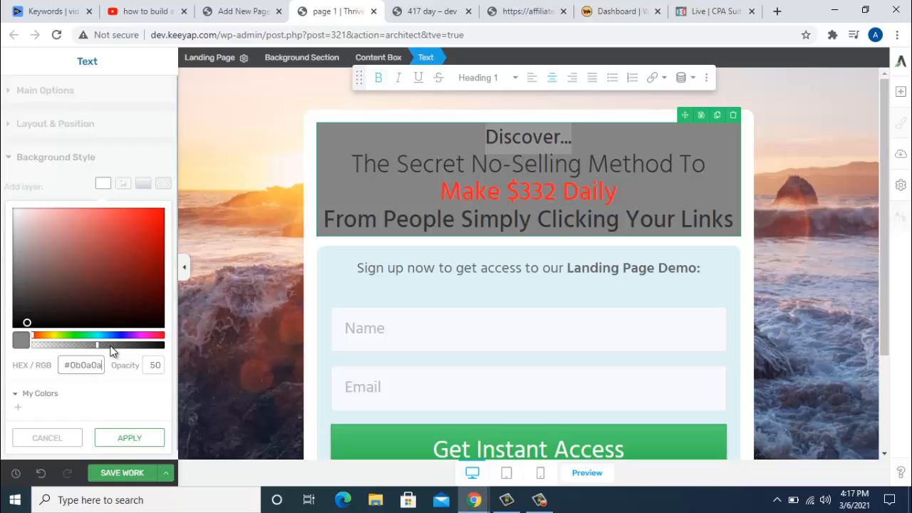
drag(110, 349, 166, 349)
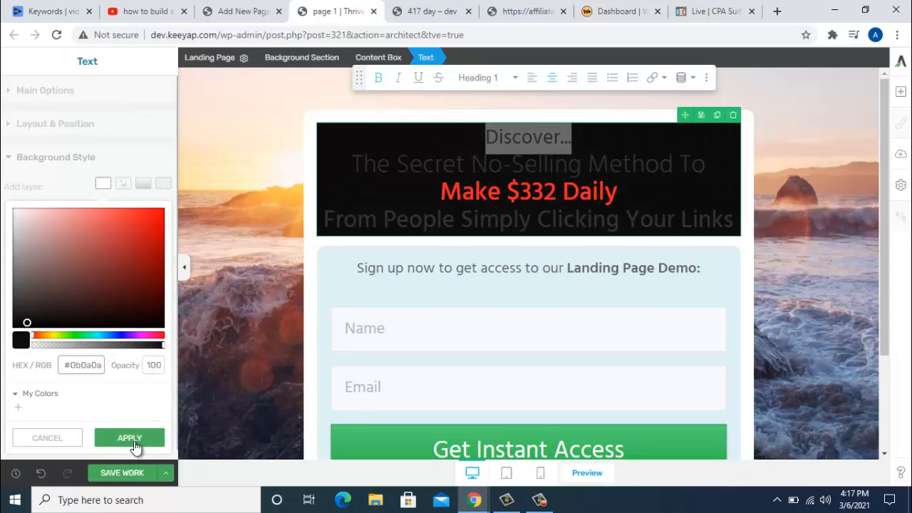
click(134, 445)
click(111, 472)
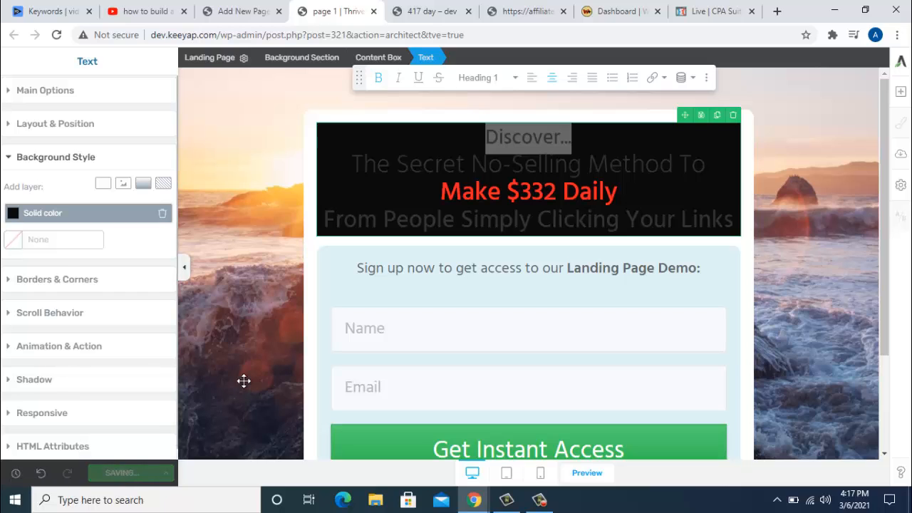
- Set the headline lines "Discover..." and "The Secret No-Selling Method To" to white (#ffffff), copying the colour code for reuse
click(422, 166)
click(365, 163)
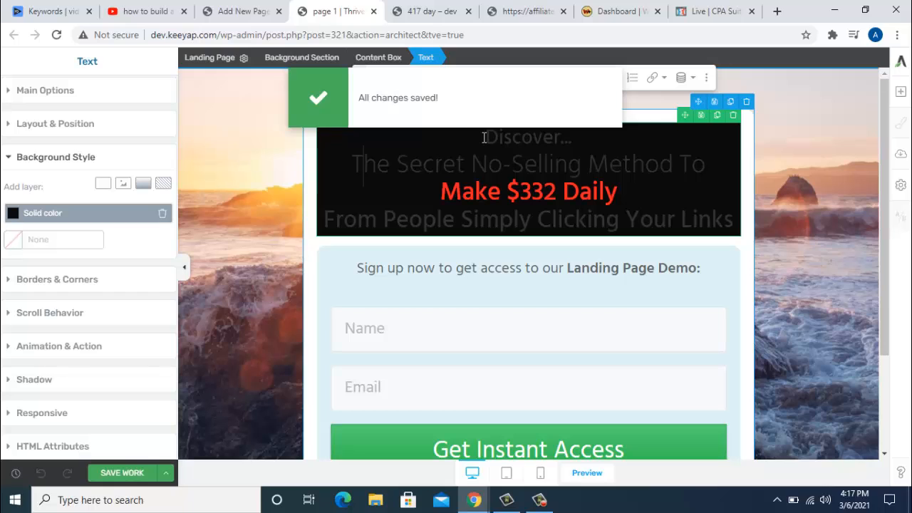
drag(481, 132, 707, 166)
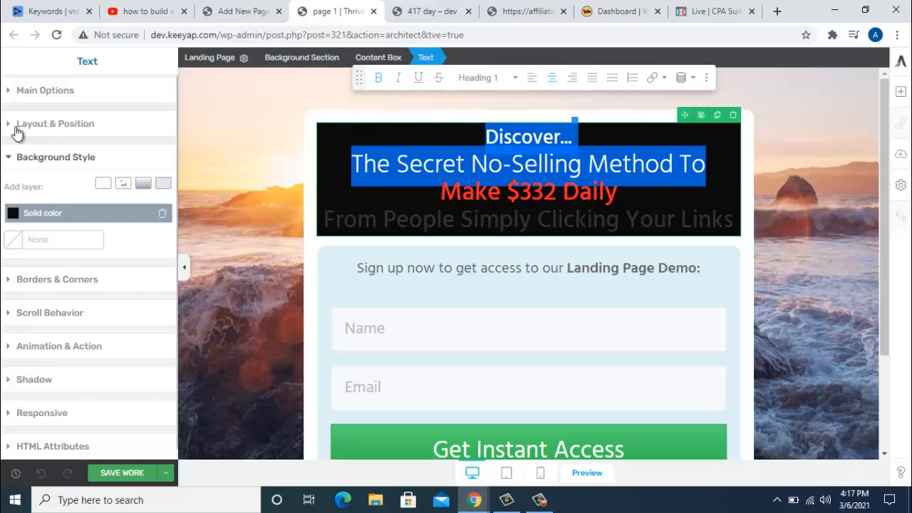
click(14, 158)
click(17, 101)
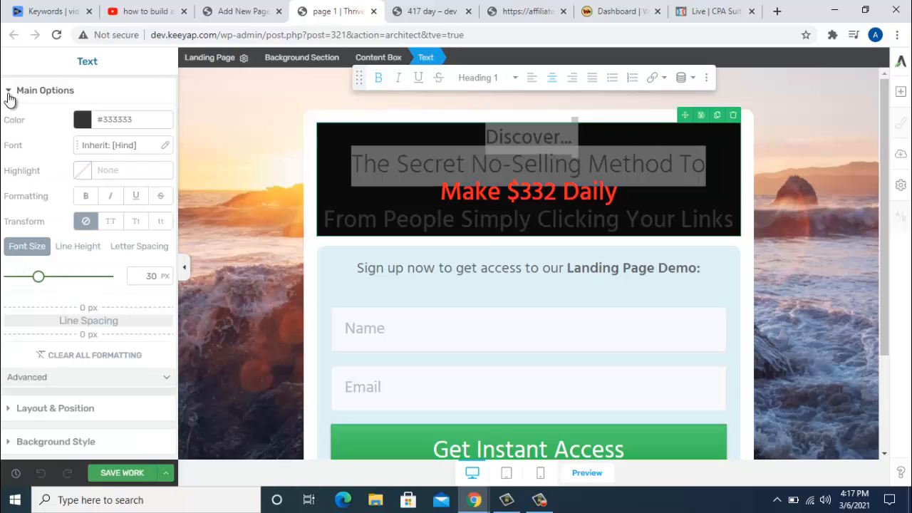
click(80, 121)
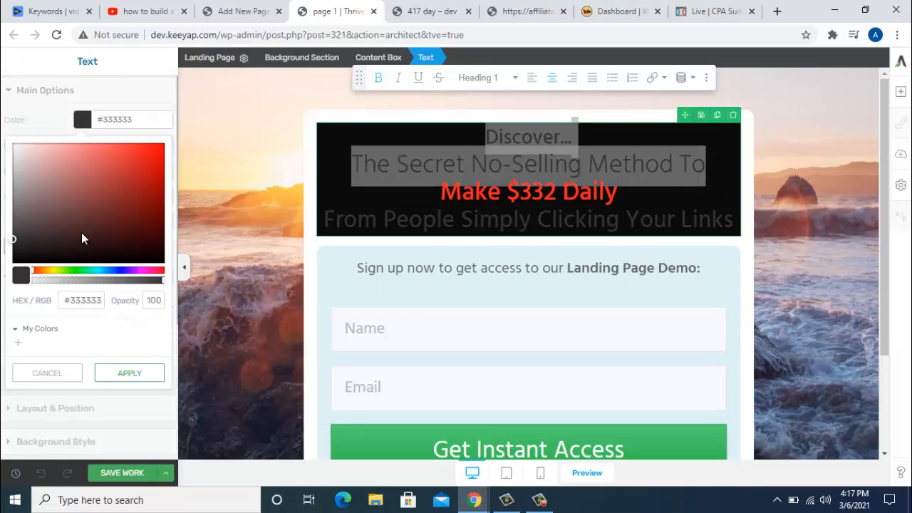
drag(56, 204, 2, 115)
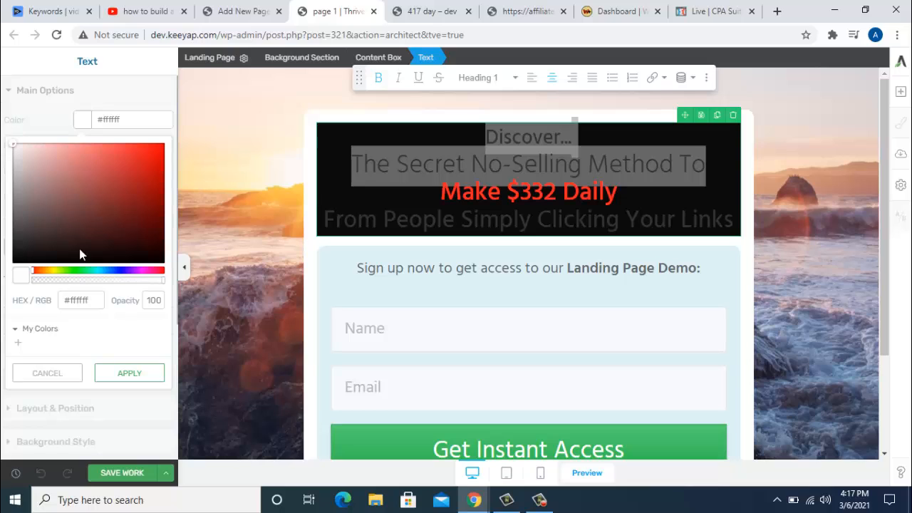
drag(84, 299, 51, 303)
right_click(72, 300)
click(119, 144)
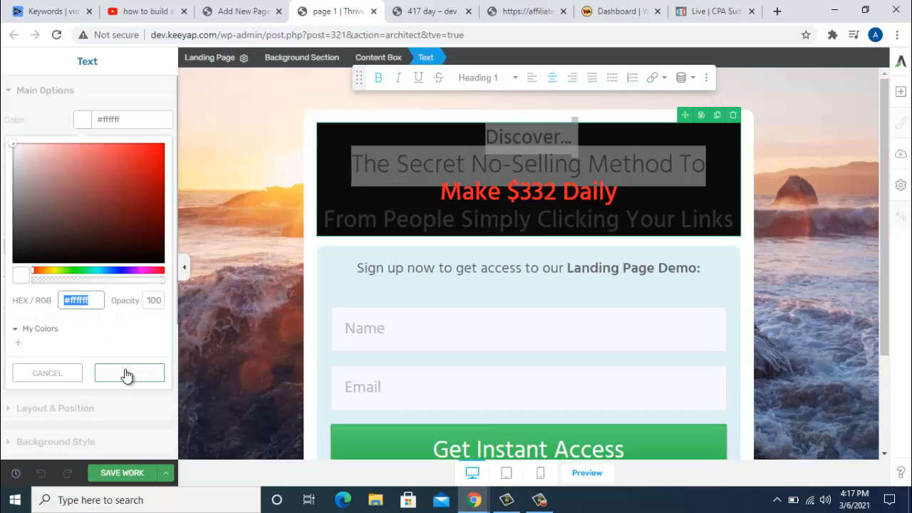
click(126, 375)
click(436, 166)
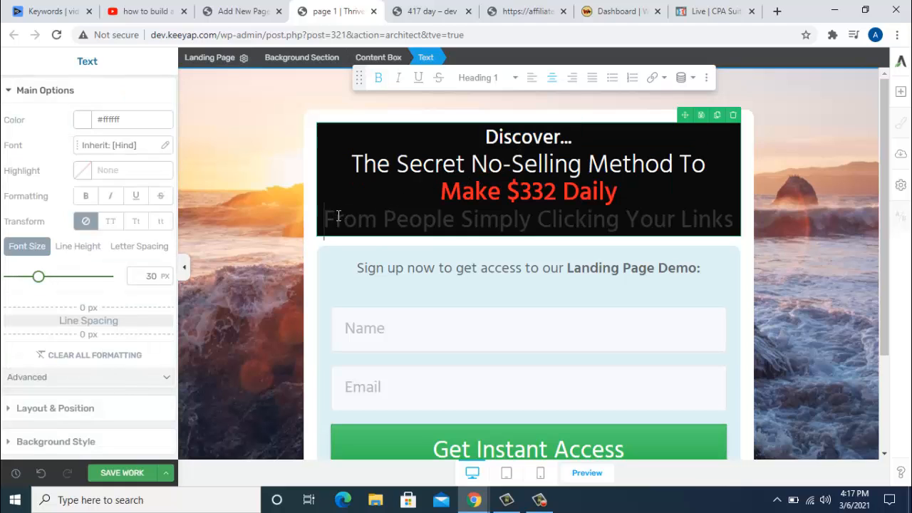
- Apply the copied white colour #ffffff to the headline line "From People Simply Clicking Your Links"
drag(339, 215, 745, 226)
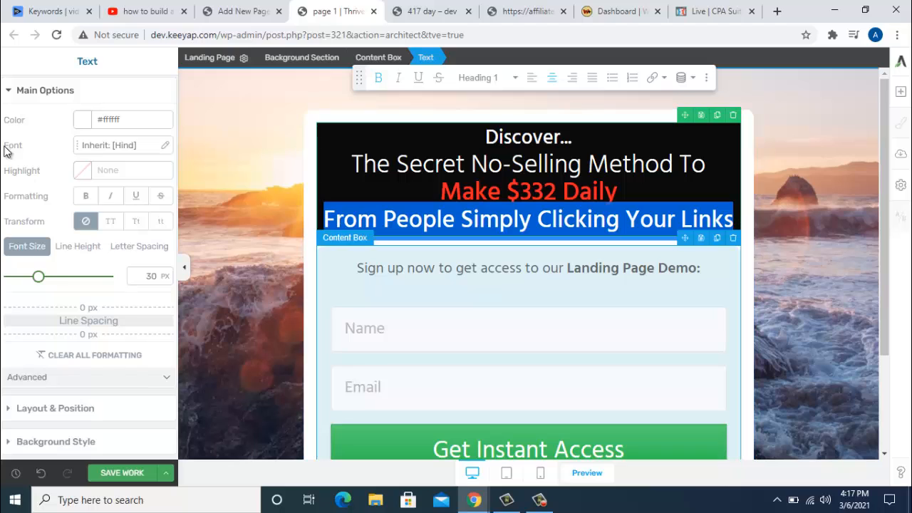
click(82, 119)
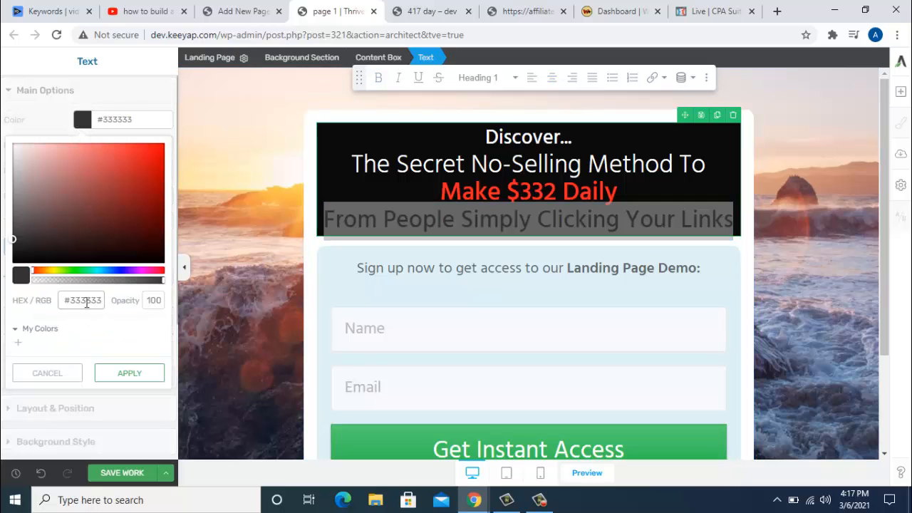
right_click(85, 302)
click(116, 98)
click(126, 371)
click(463, 216)
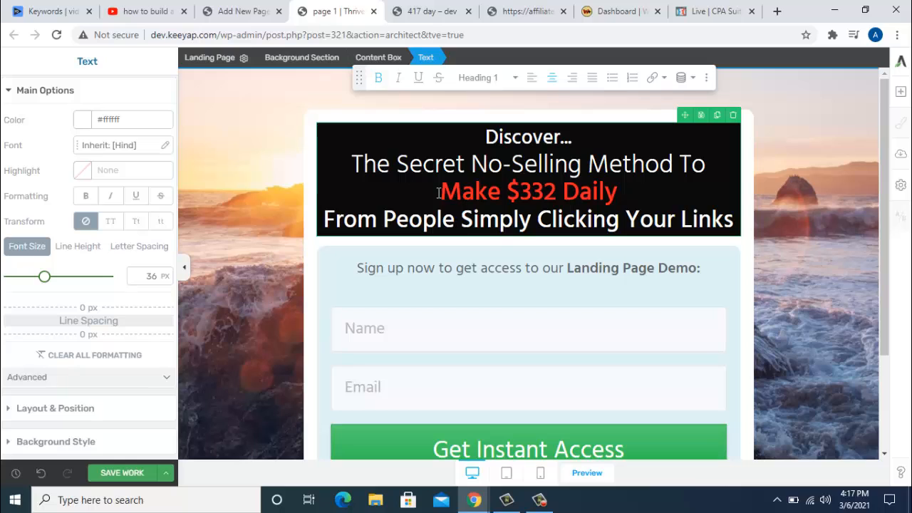
- Recolour the "Make $332 Daily" line of the headline to cyan (#23f8ff) and save the page
drag(440, 191, 608, 200)
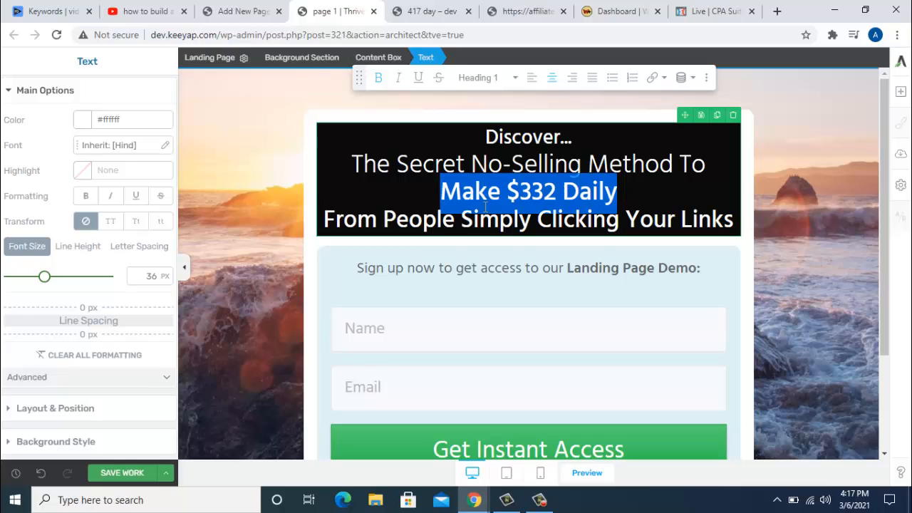
click(82, 118)
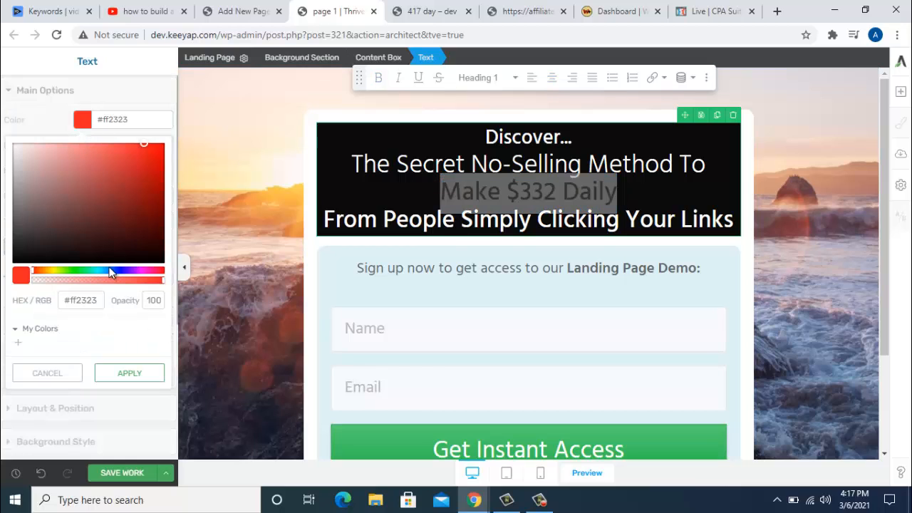
click(99, 271)
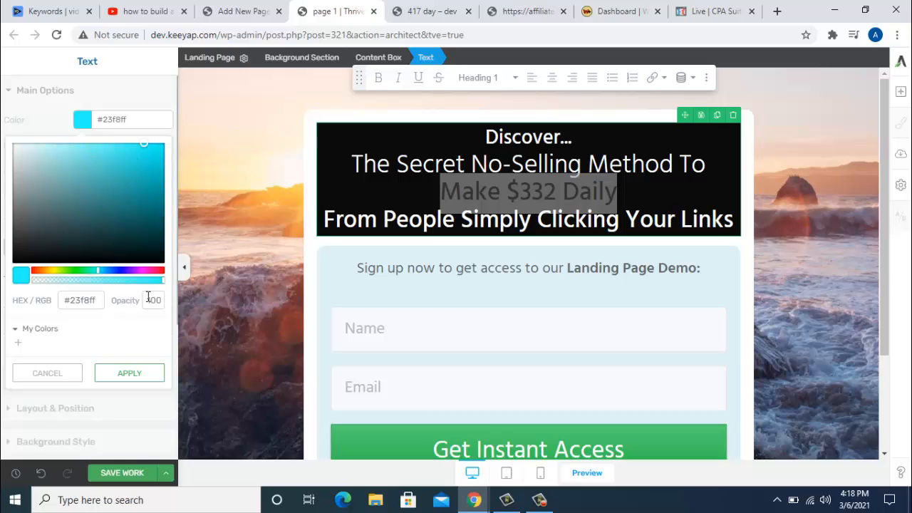
click(129, 372)
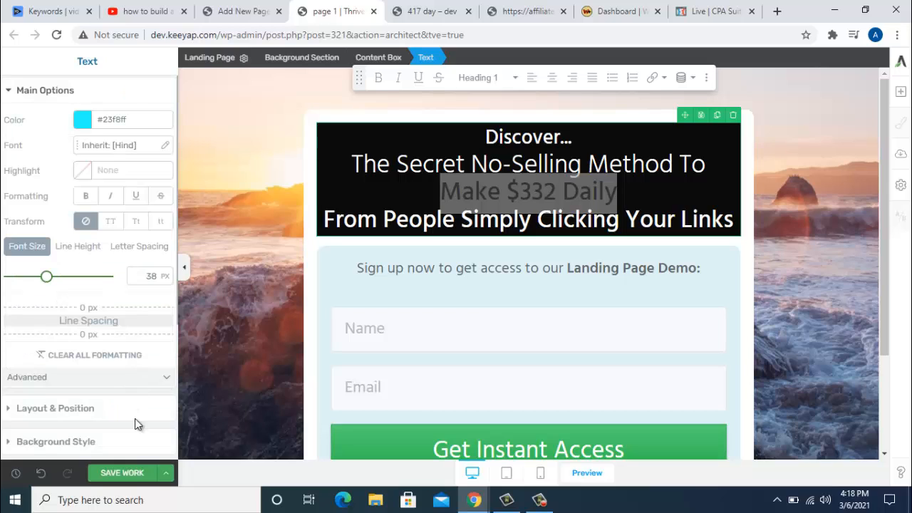
click(129, 475)
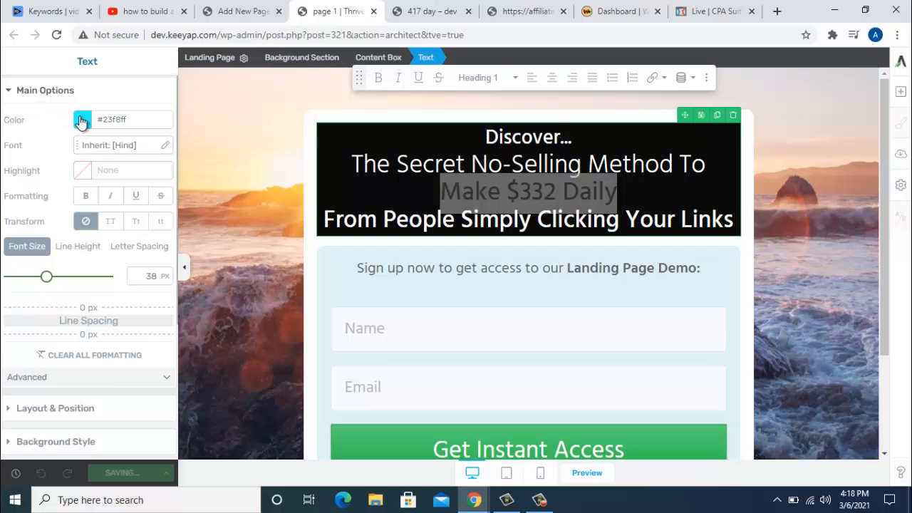
click(508, 192)
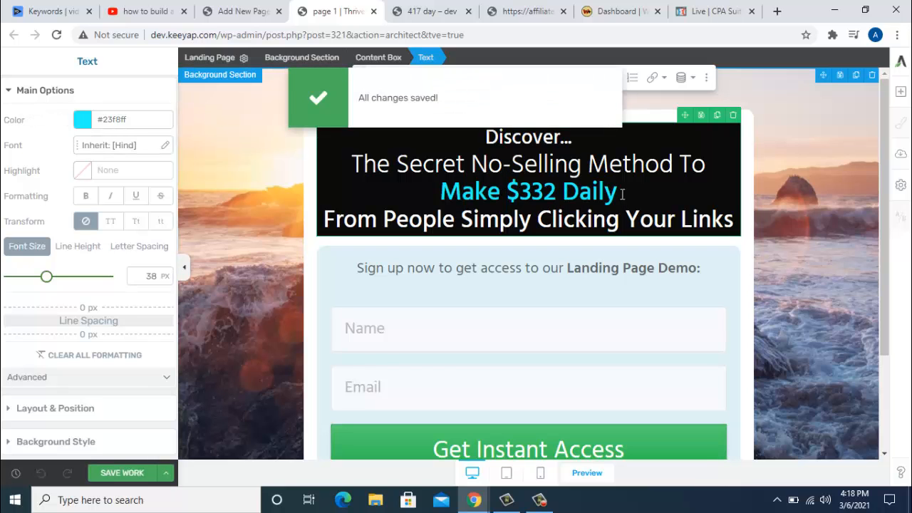
- Check the headline colours on the CPA Suite sales page, and return to the page 1 editor
click(711, 10)
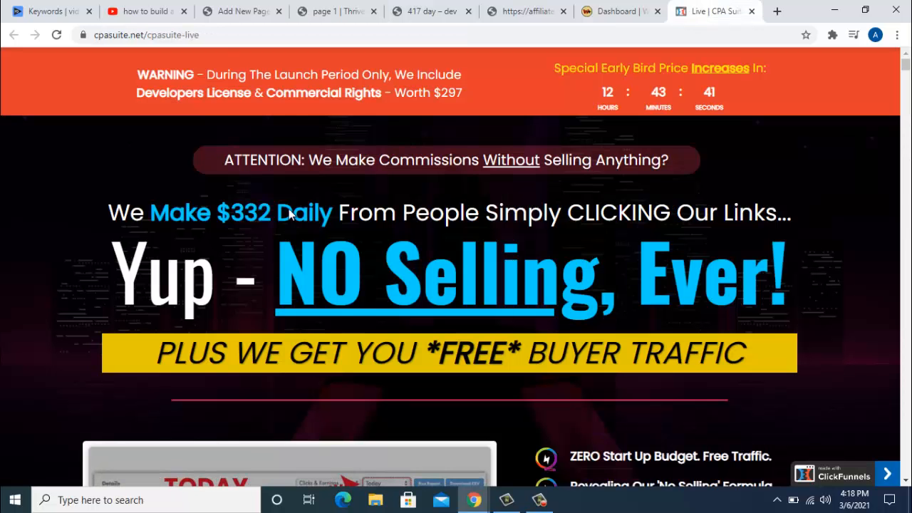
click(245, 12)
click(335, 11)
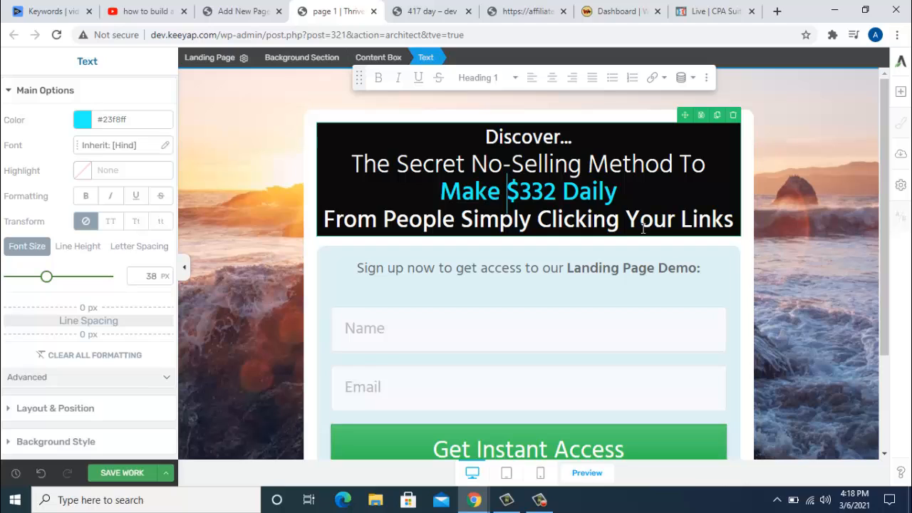
- Replace the sign-up line above the form with "Enter Your Best Email Below For Instant Access...."
drag(364, 268, 434, 269)
click(357, 268)
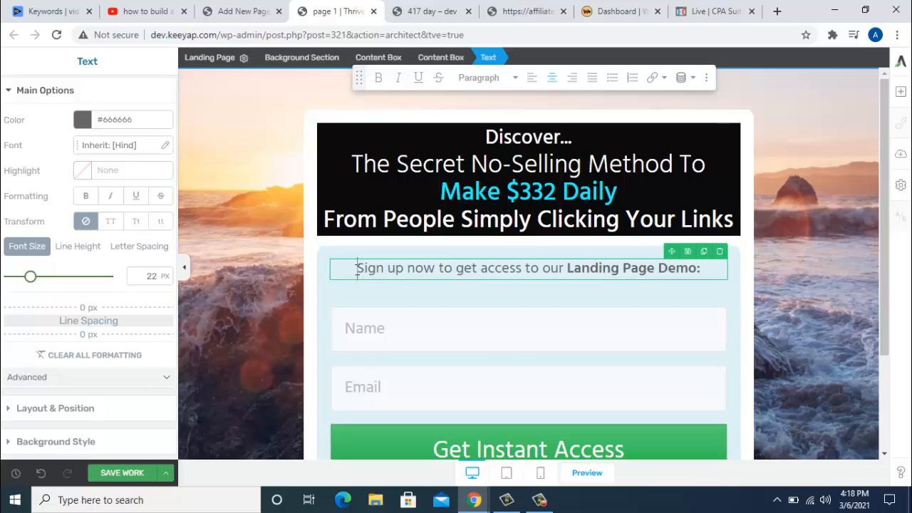
drag(359, 269, 700, 268)
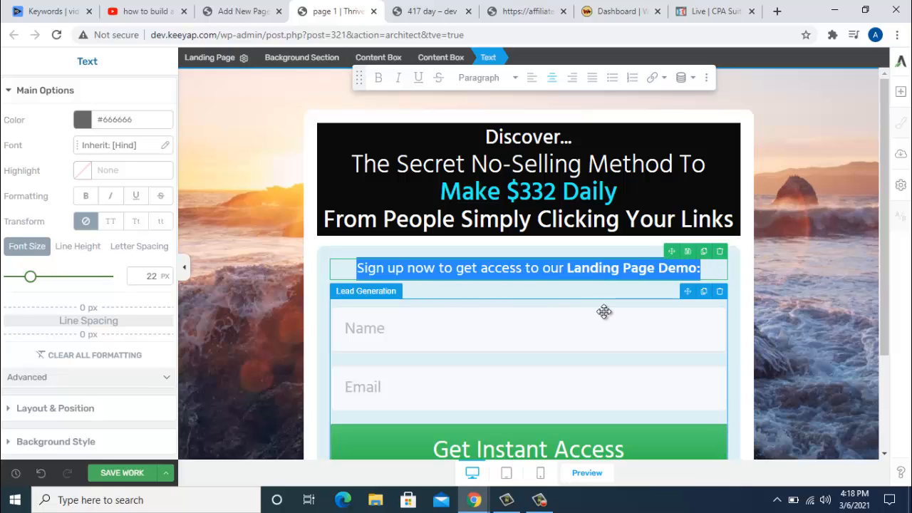
text(Enter Your Best Email Below For Instant Acces)
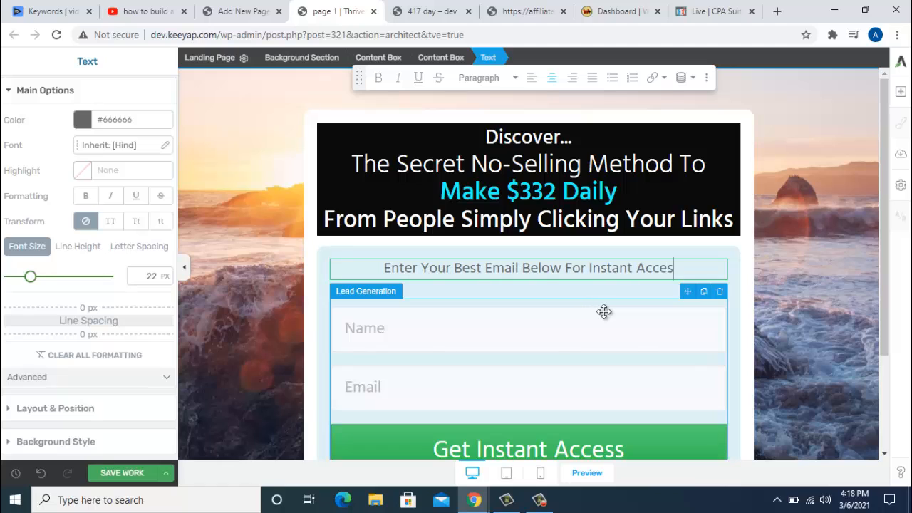
text(s....)
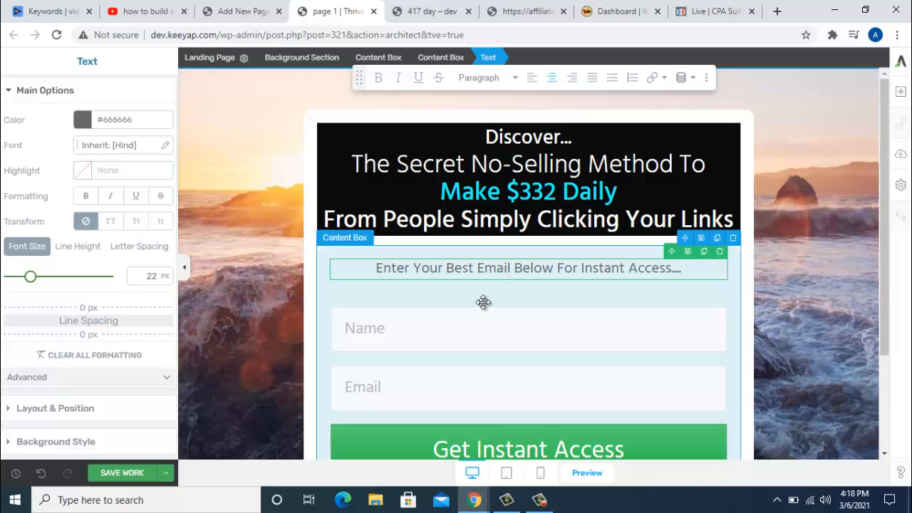
- Remove the Name field from the lead generation form, keeping only the Email field
scroll(456, 316, down, 2)
scroll(514, 290, up, 2)
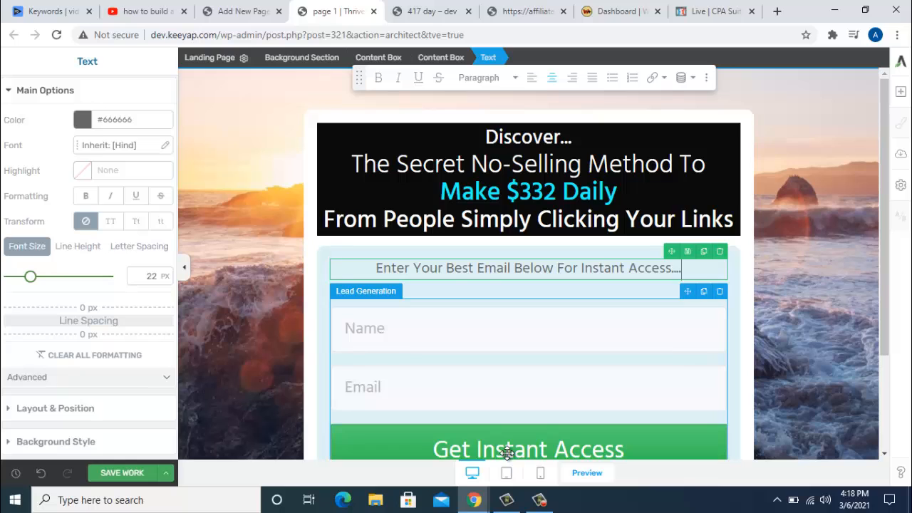
scroll(535, 345, down, 1)
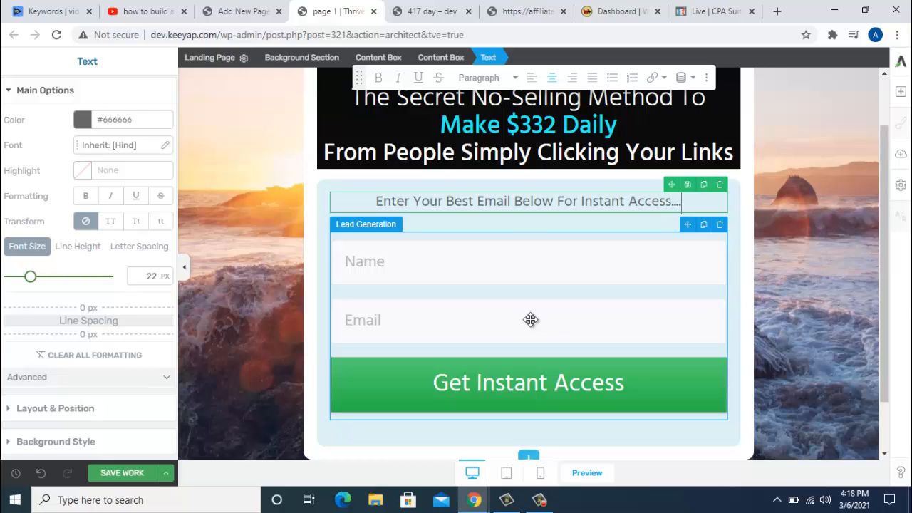
click(531, 317)
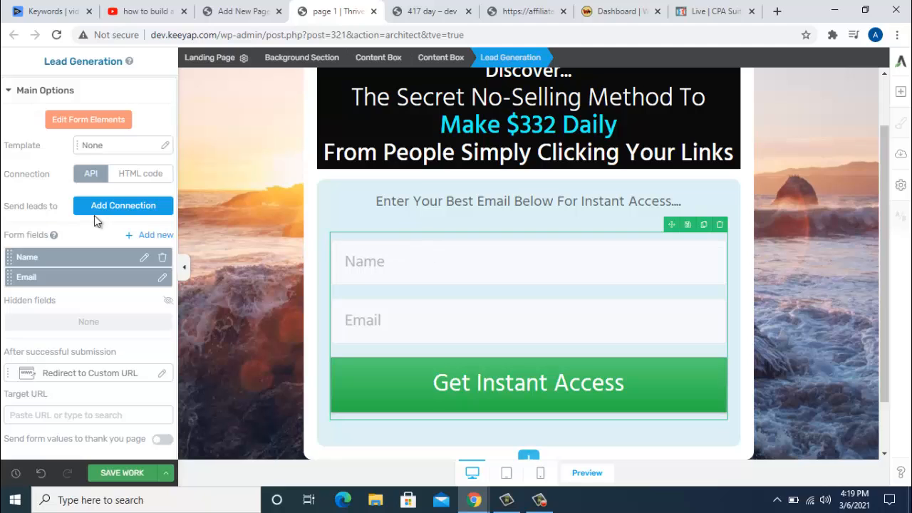
click(163, 258)
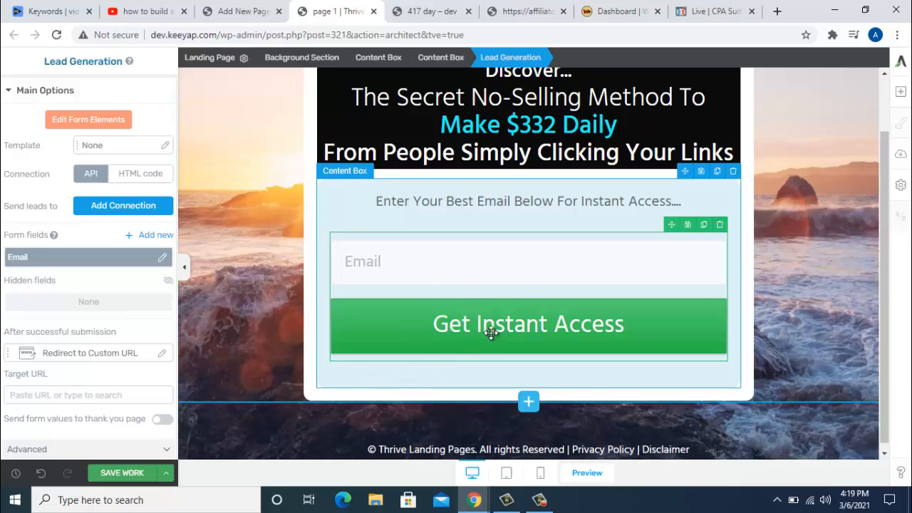
- Try making the "Get Instant Access" text on the form's submit button bold
click(90, 122)
click(435, 310)
click(436, 324)
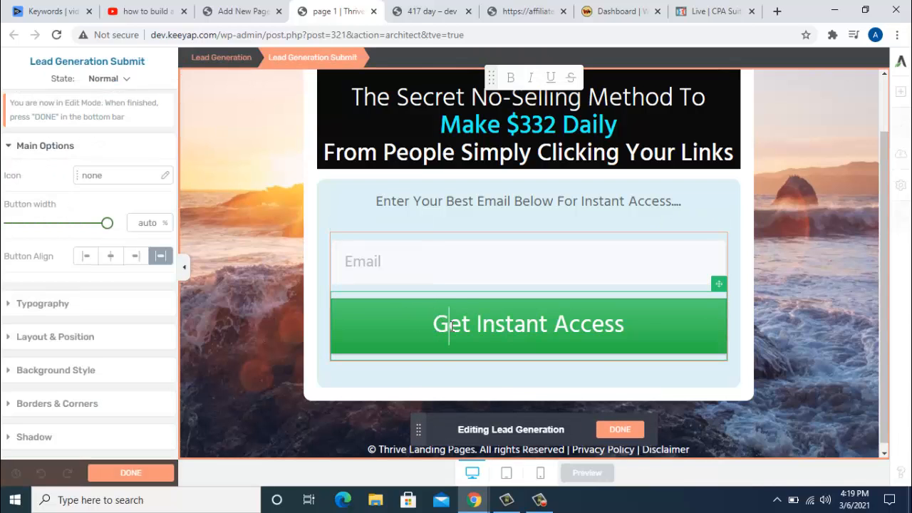
drag(433, 324, 625, 325)
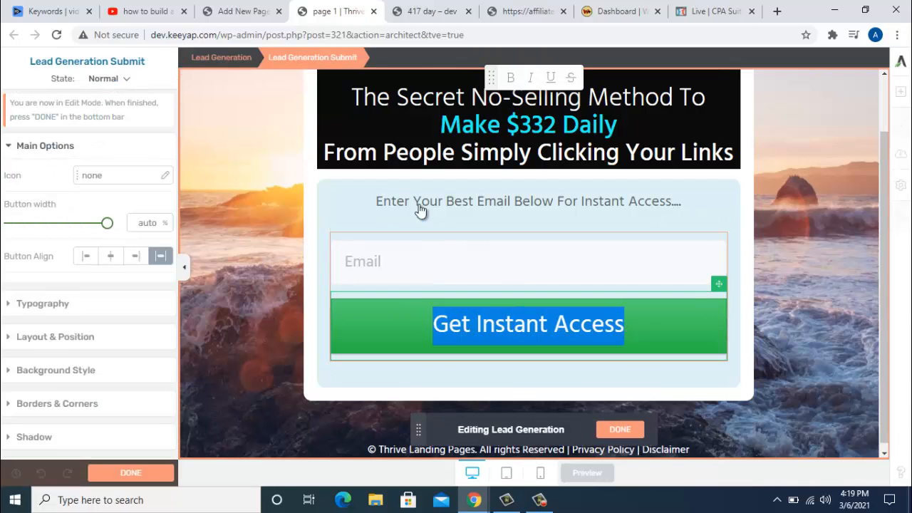
scroll(420, 206, up, 1)
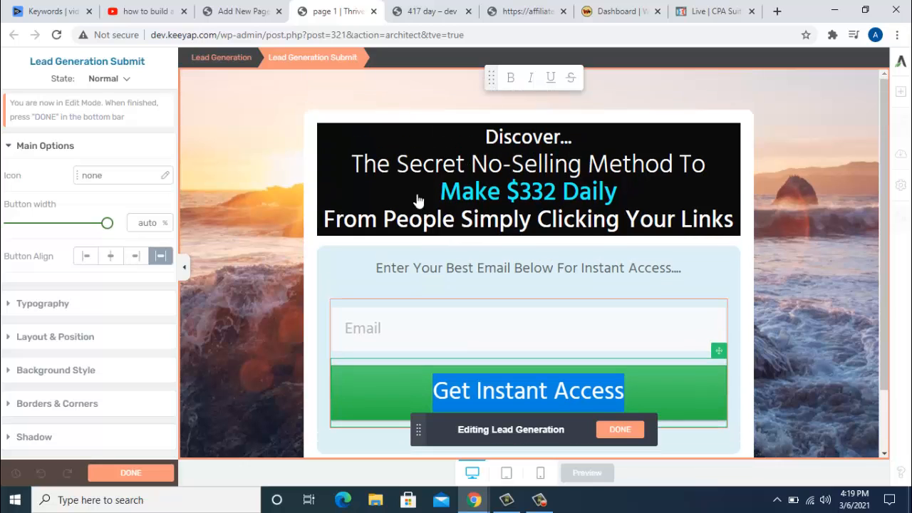
click(510, 77)
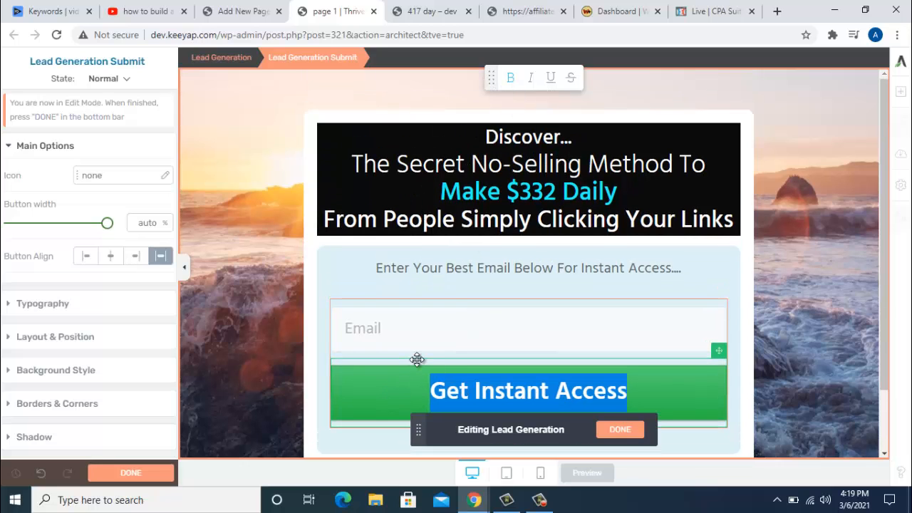
scroll(418, 359, down, 1)
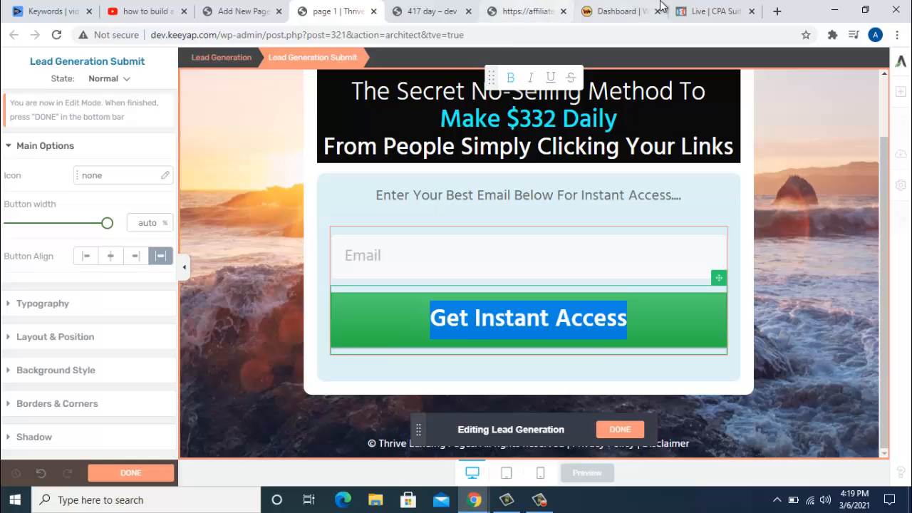
- Examine the call-to-action buttons and sections of the CPA Suite sales page, and return to the page 1 editor
click(705, 11)
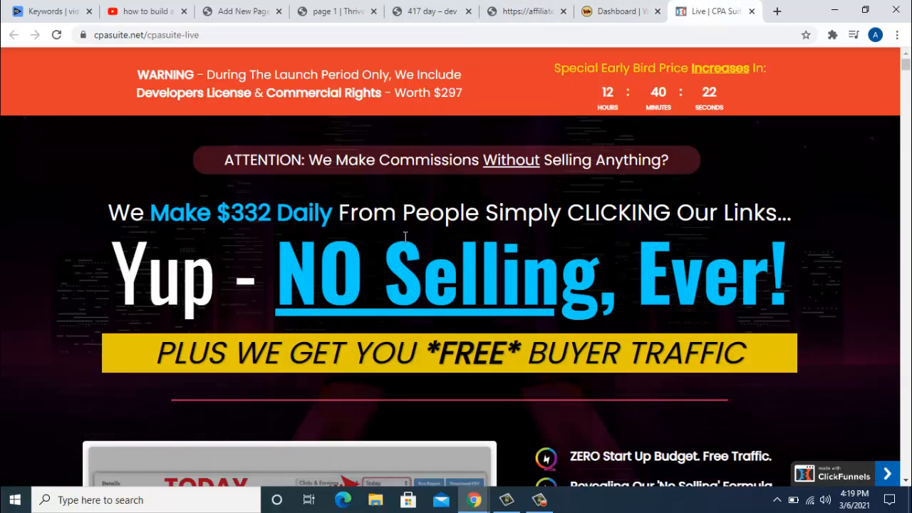
scroll(535, 276, down, 8)
scroll(535, 281, down, 2)
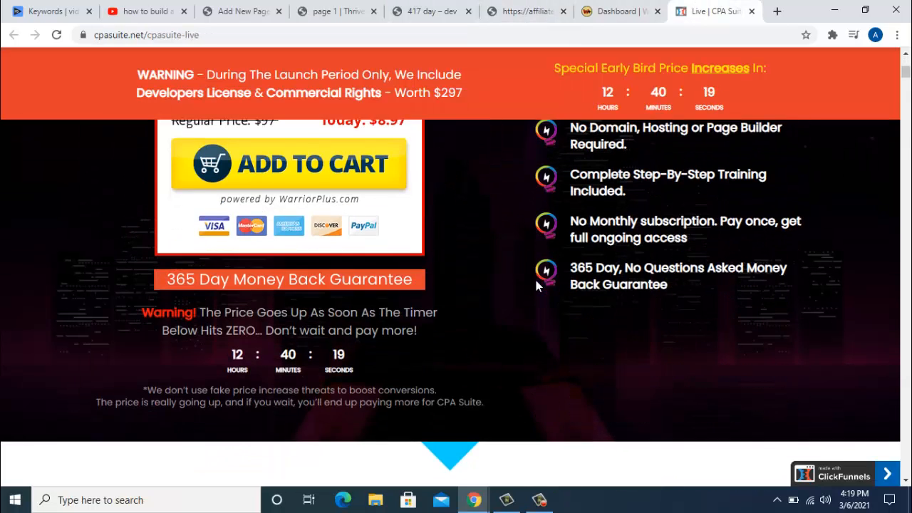
scroll(536, 281, up, 3)
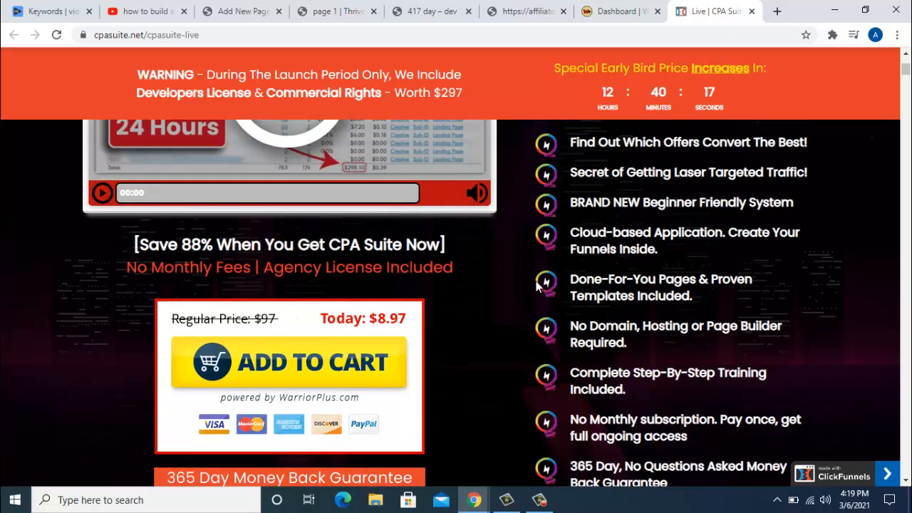
scroll(535, 281, down, 7)
scroll(536, 281, down, 10)
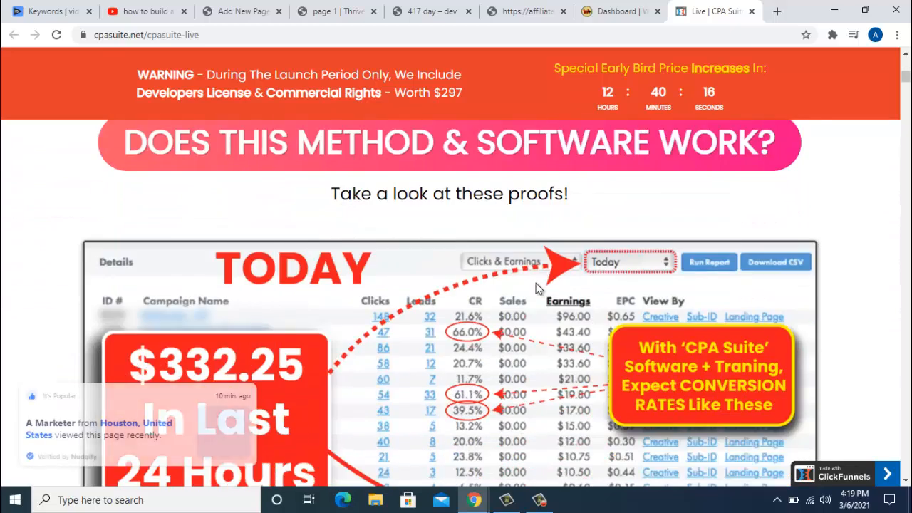
scroll(536, 283, down, 6)
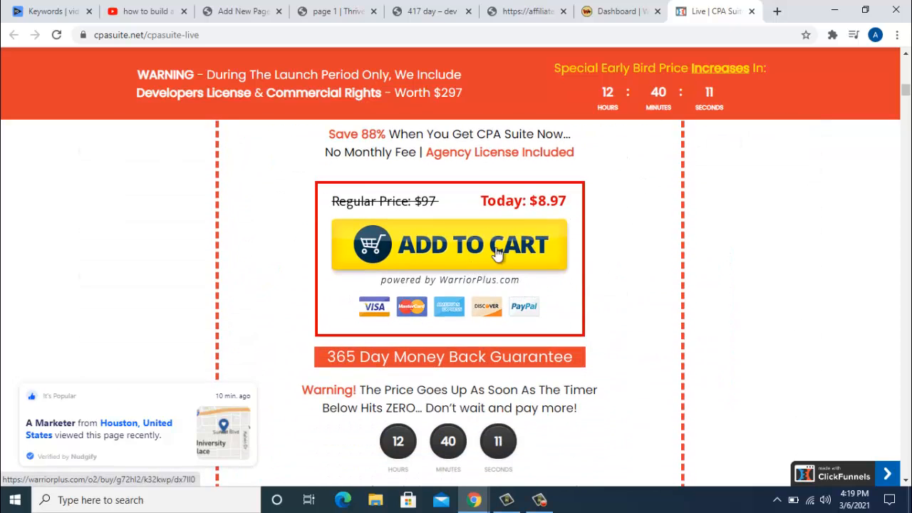
scroll(515, 303, down, 4)
scroll(515, 303, down, 10)
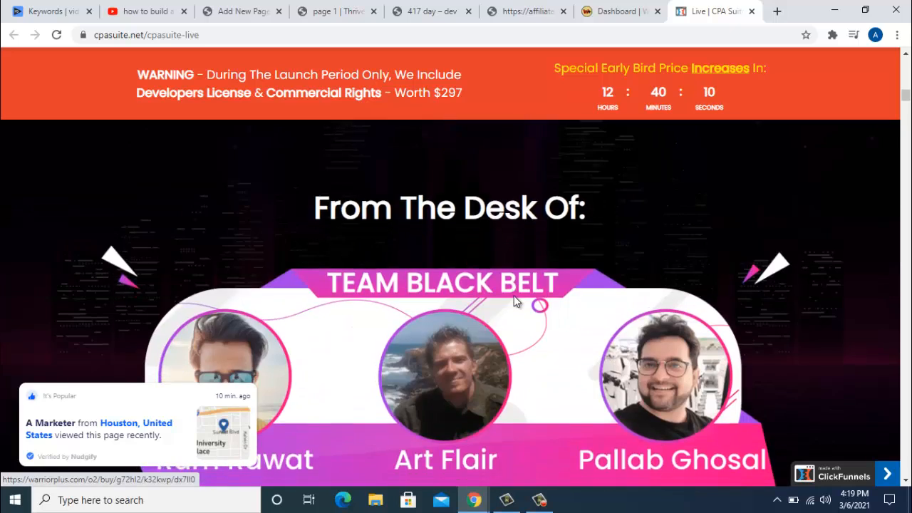
scroll(514, 295, down, 12)
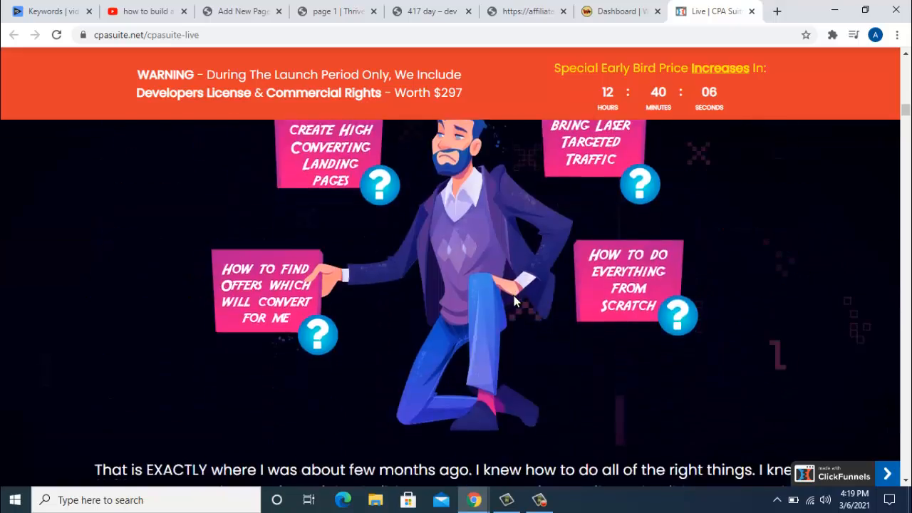
scroll(515, 299, down, 8)
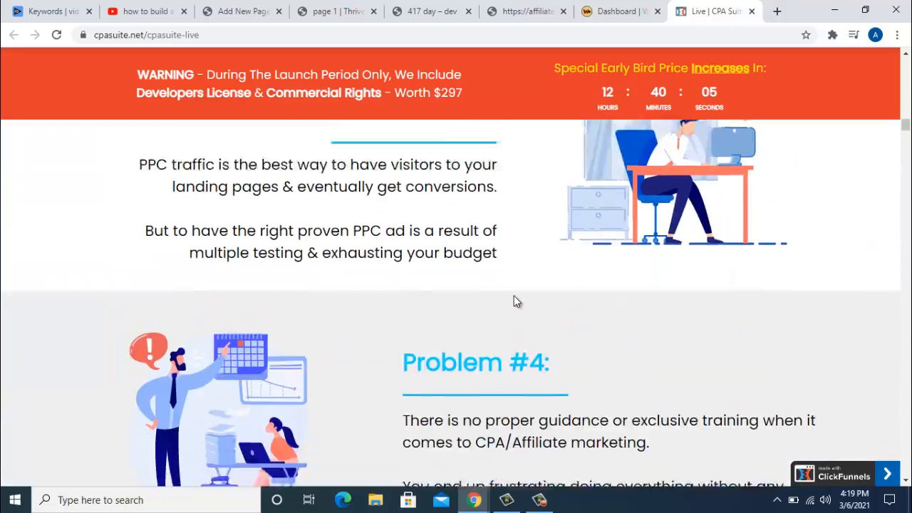
scroll(515, 299, up, 6)
scroll(513, 295, up, 12)
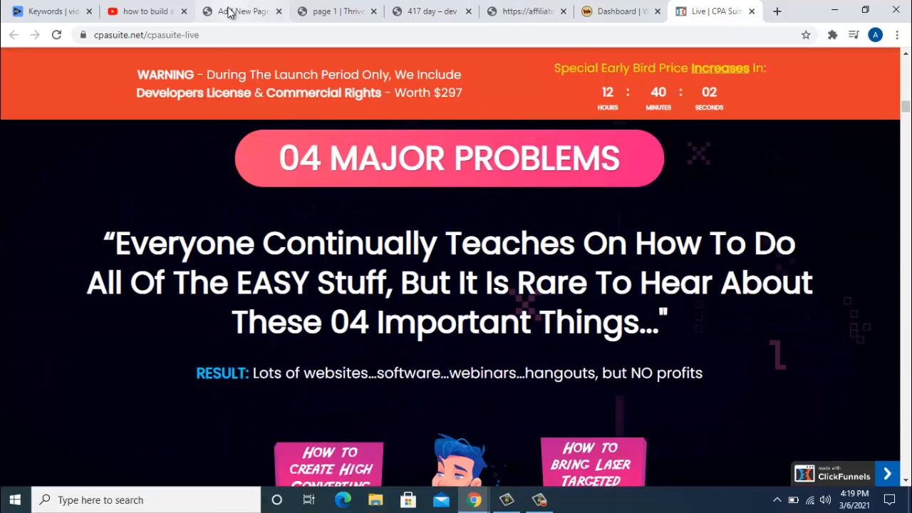
click(230, 13)
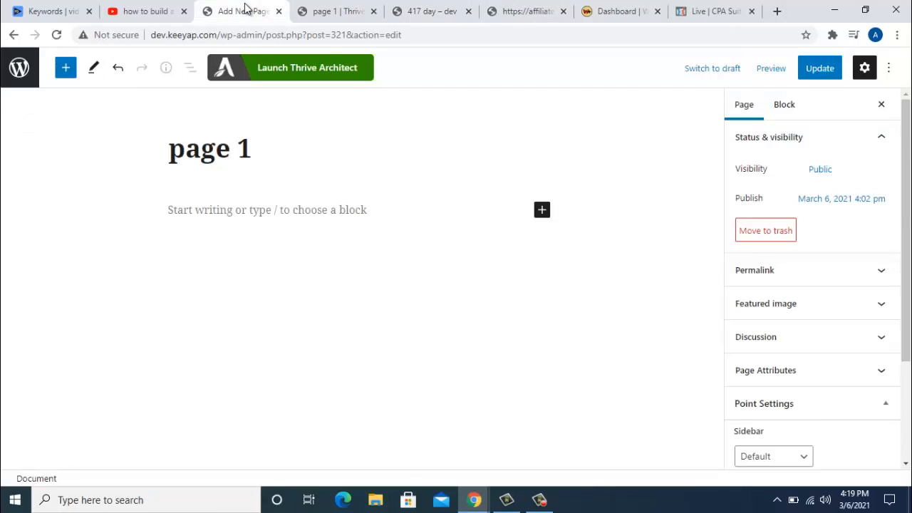
click(336, 10)
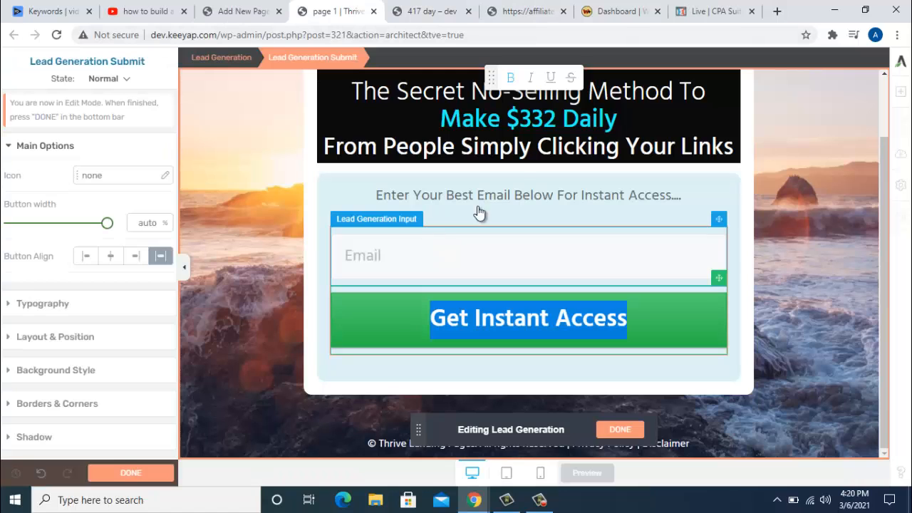
- Inspect the styling options of the email input and the submit button, and leave form element editing
click(485, 256)
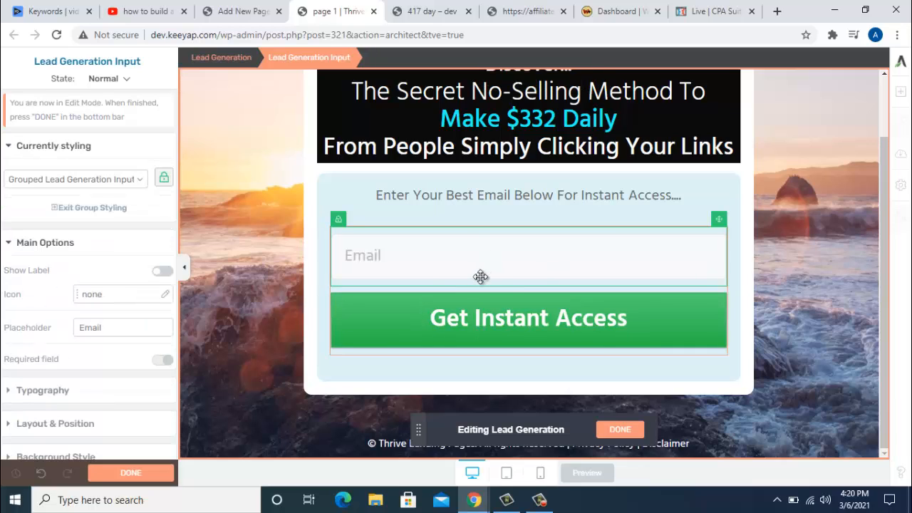
click(364, 330)
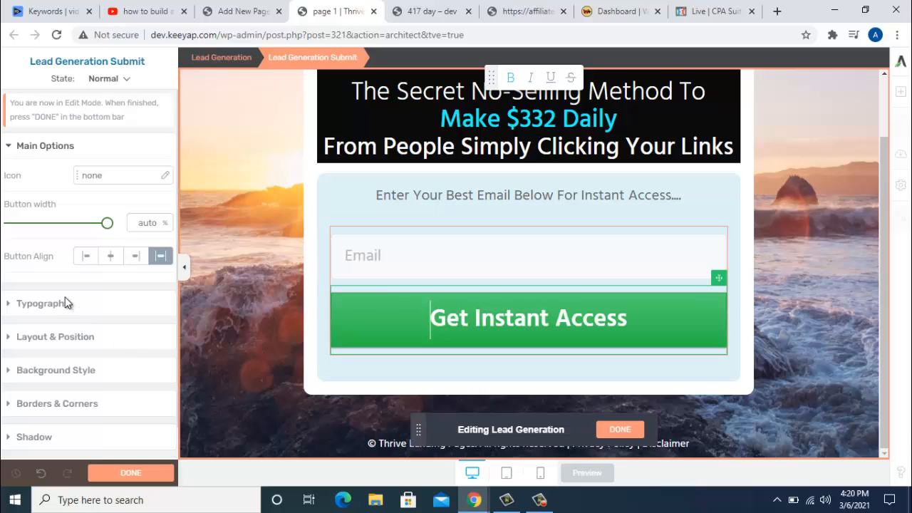
click(799, 255)
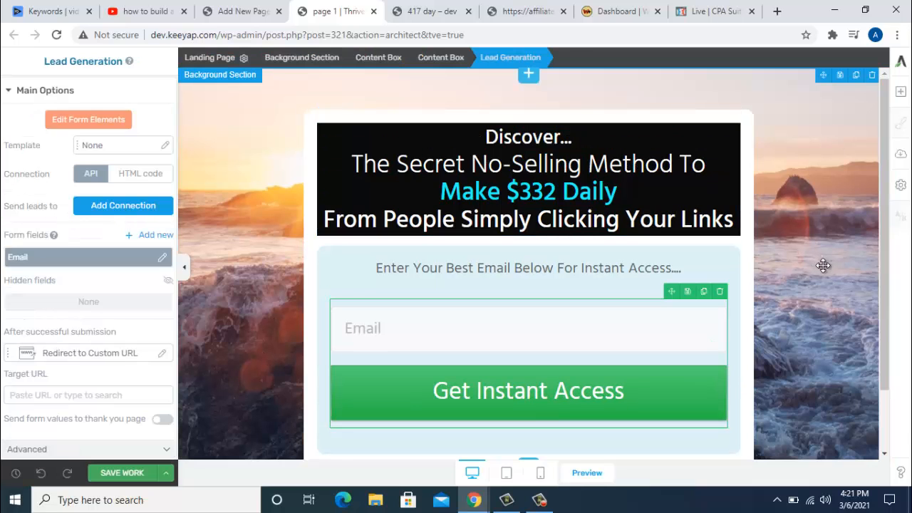
scroll(889, 300, down, 1)
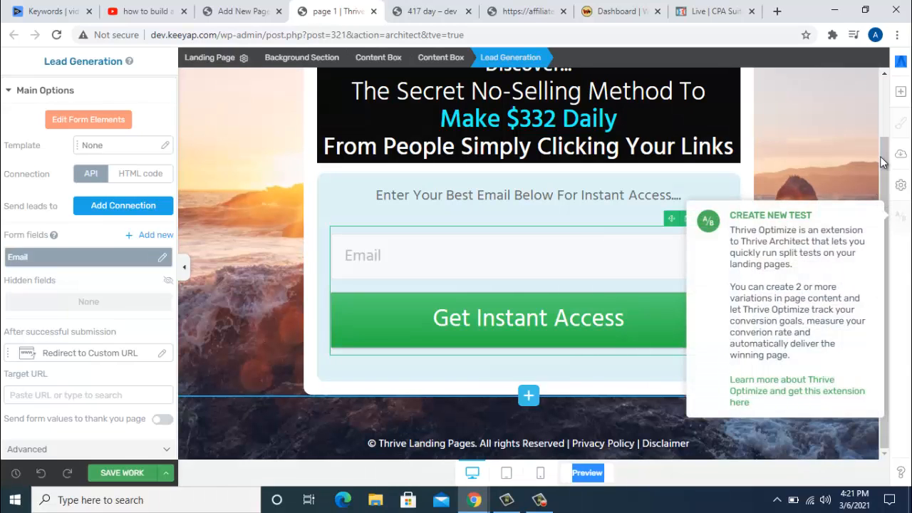
scroll(816, 214, up, 1)
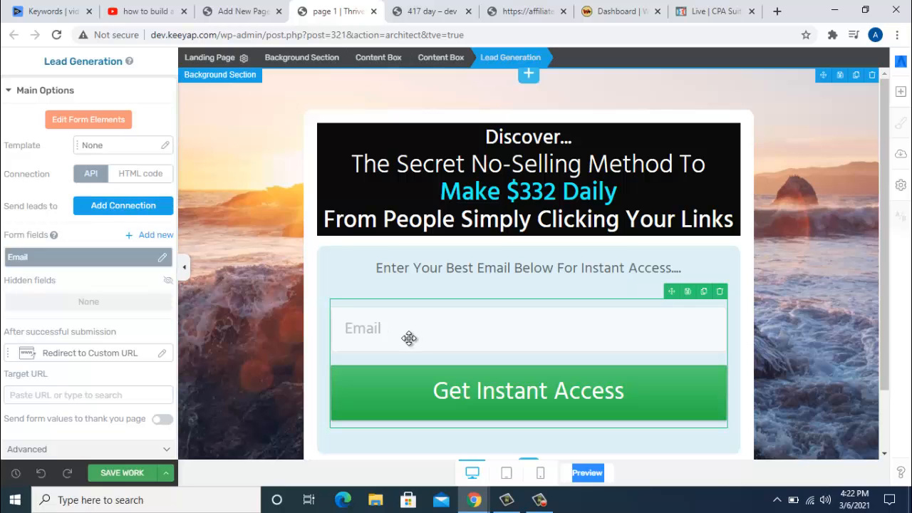
- Connect the lead generation form to Email, sent from this site, and apply the default primary email
click(122, 211)
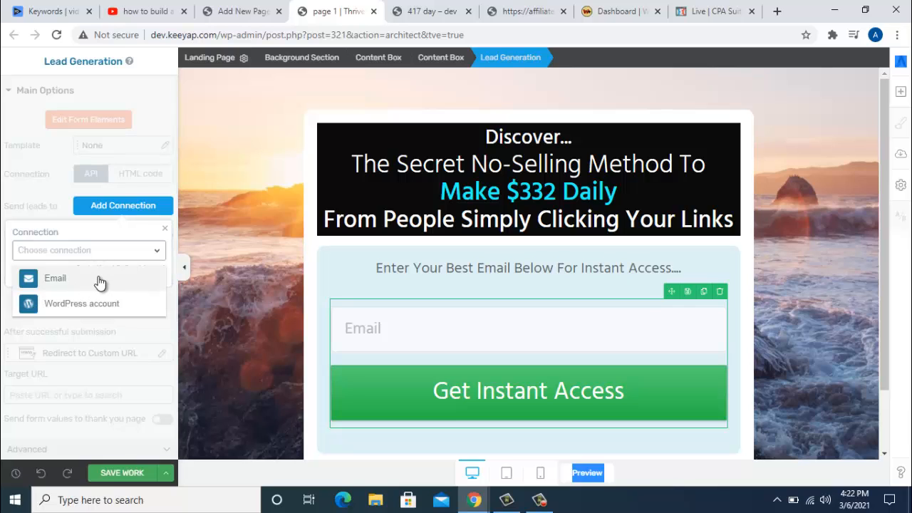
click(89, 280)
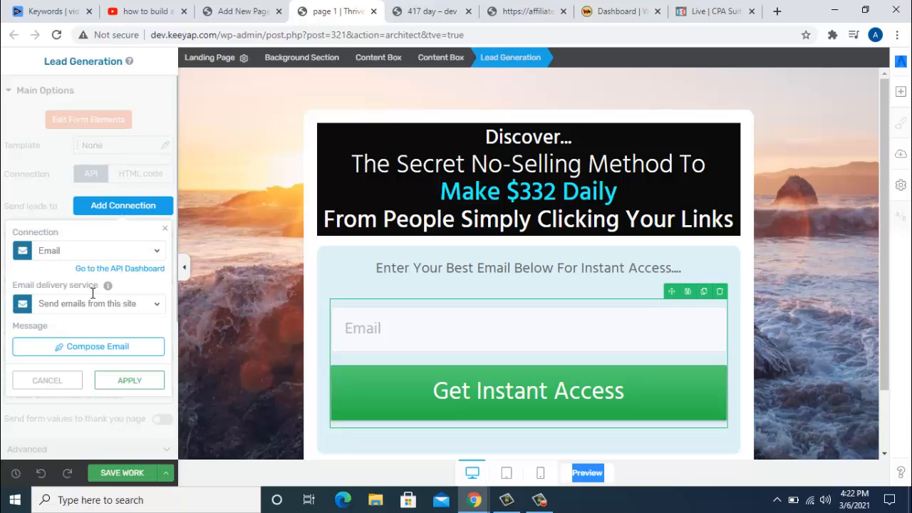
click(99, 347)
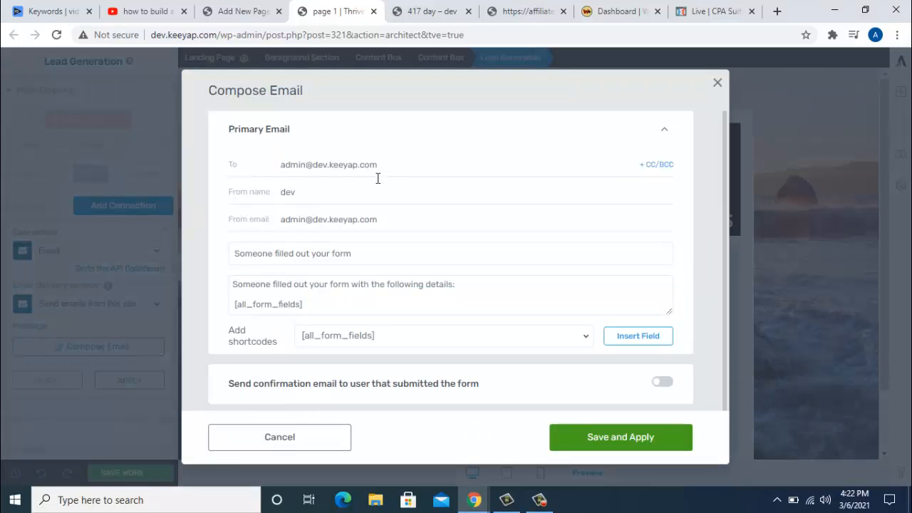
click(621, 440)
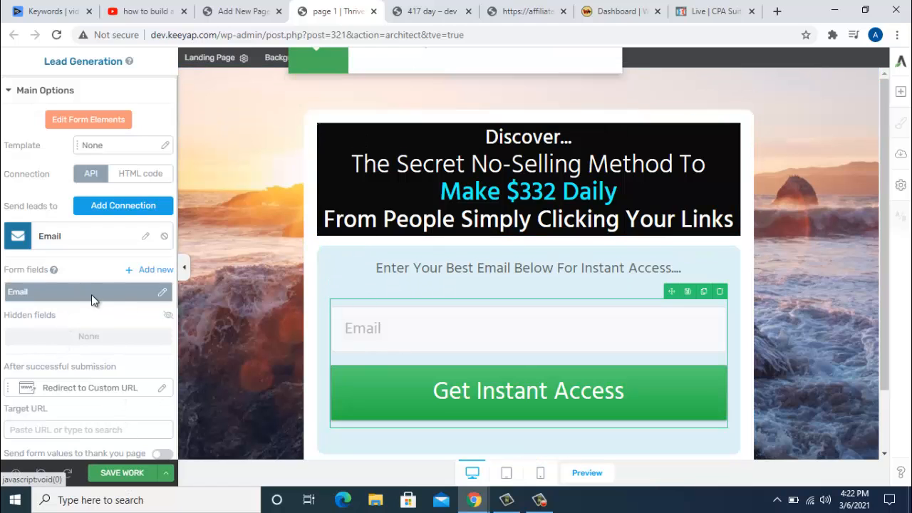
scroll(86, 284, down, 3)
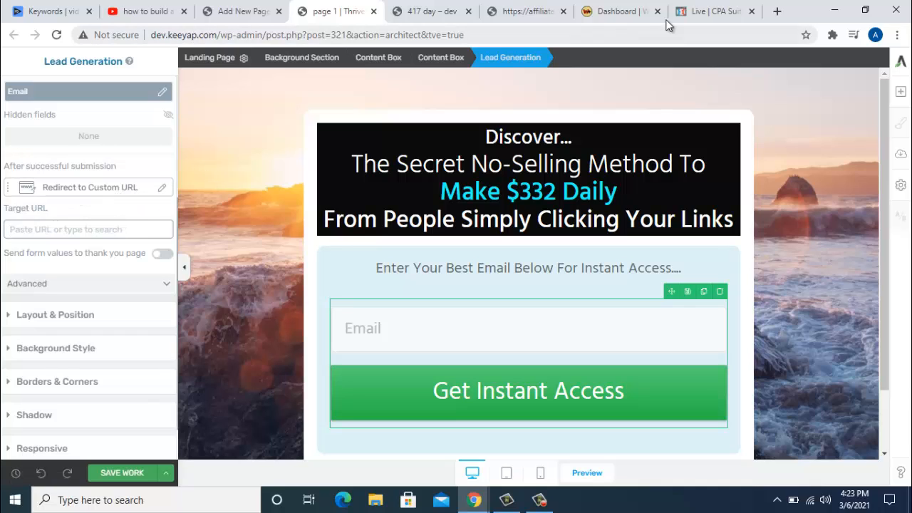
click(709, 12)
click(263, 34)
key(ctrl+c)
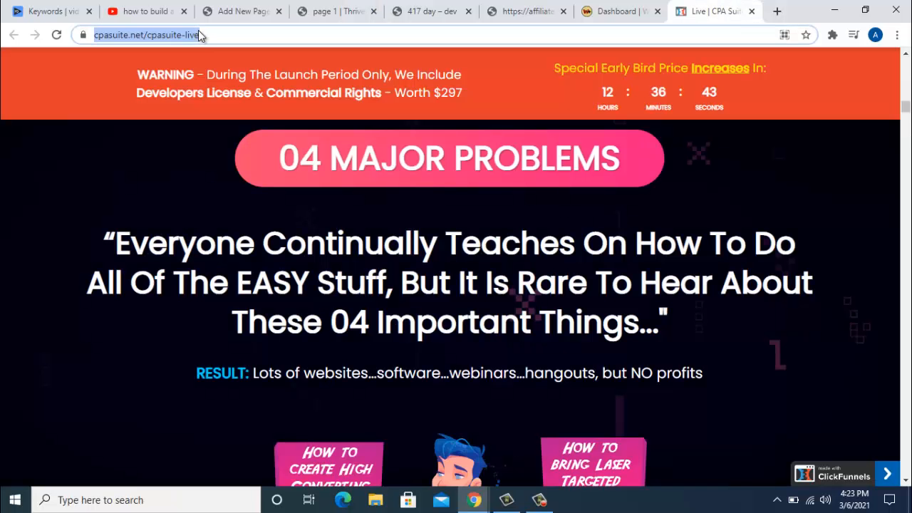
right_click(200, 39)
click(240, 103)
click(240, 11)
click(334, 10)
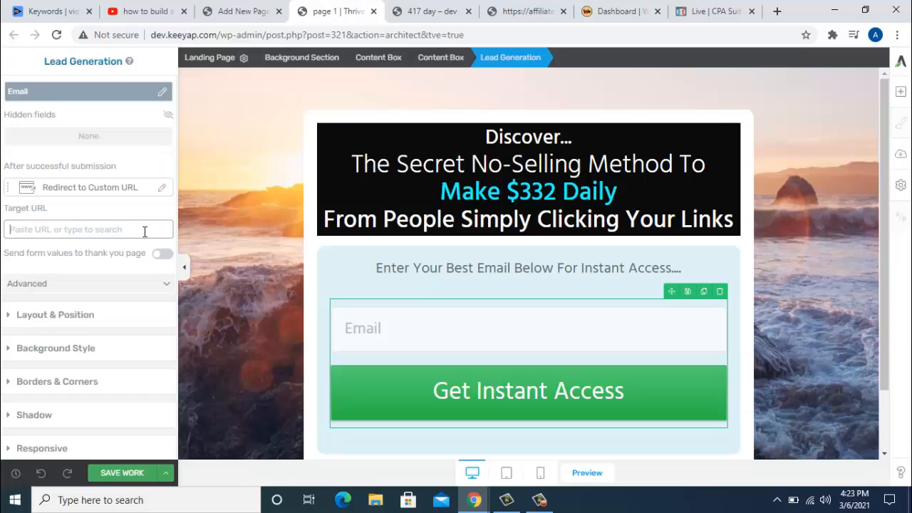
right_click(73, 229)
click(113, 332)
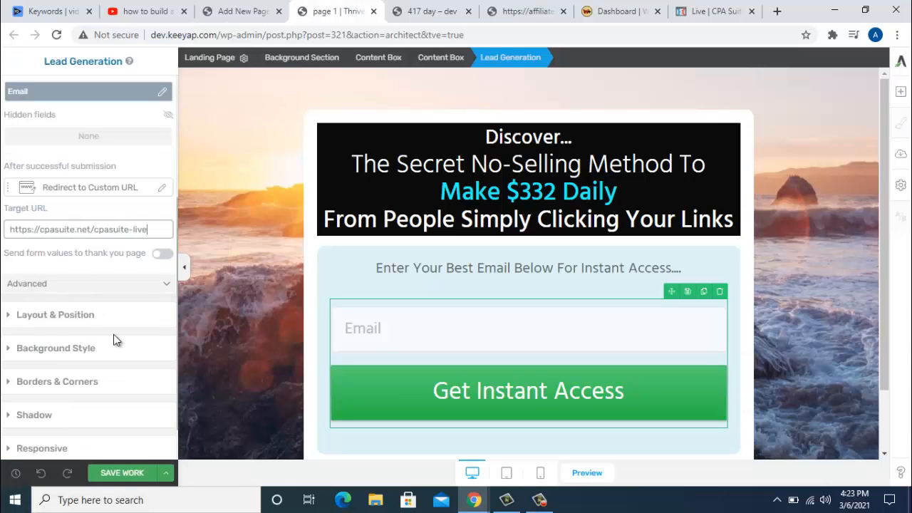
click(122, 473)
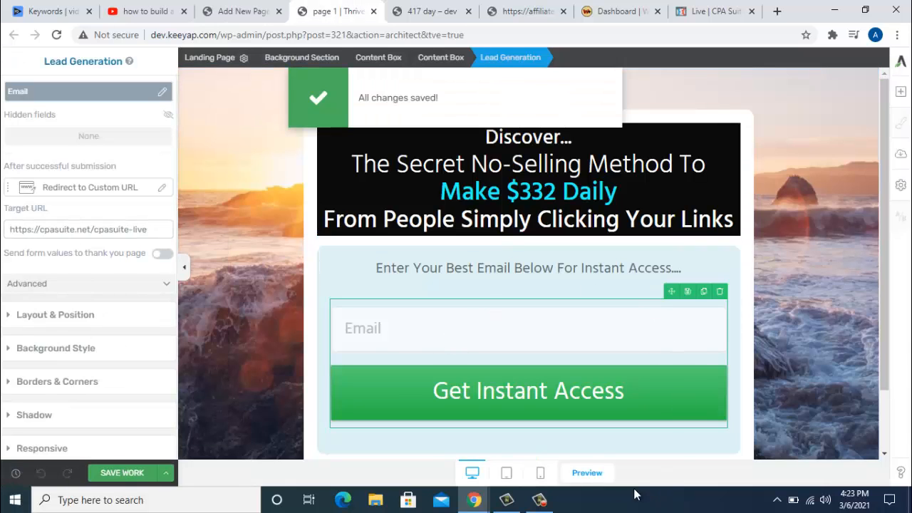
- Preview the landing page and test the opt-in form by submitting it with an e-mail address
click(587, 473)
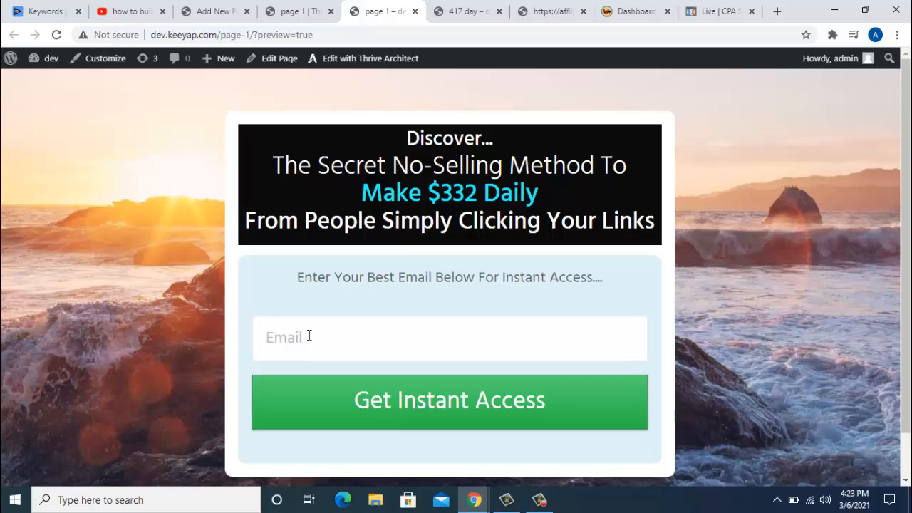
click(309, 333)
click(307, 304)
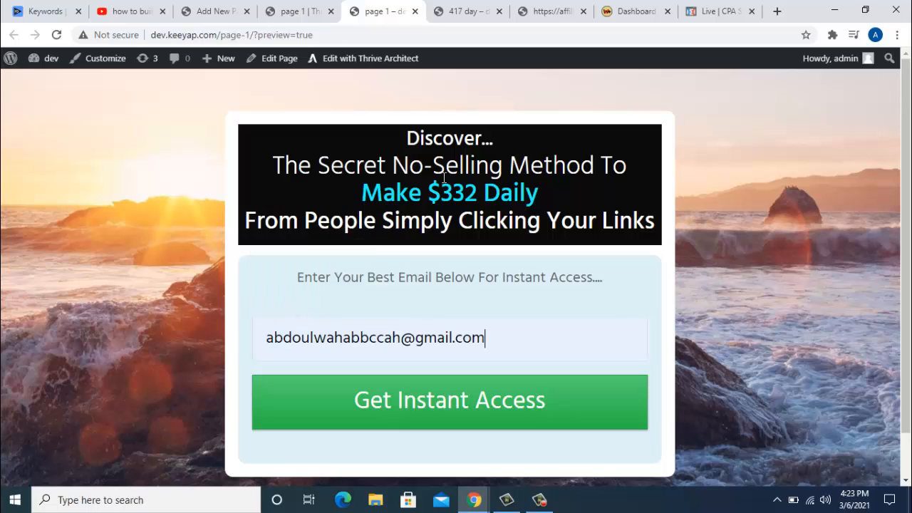
click(443, 408)
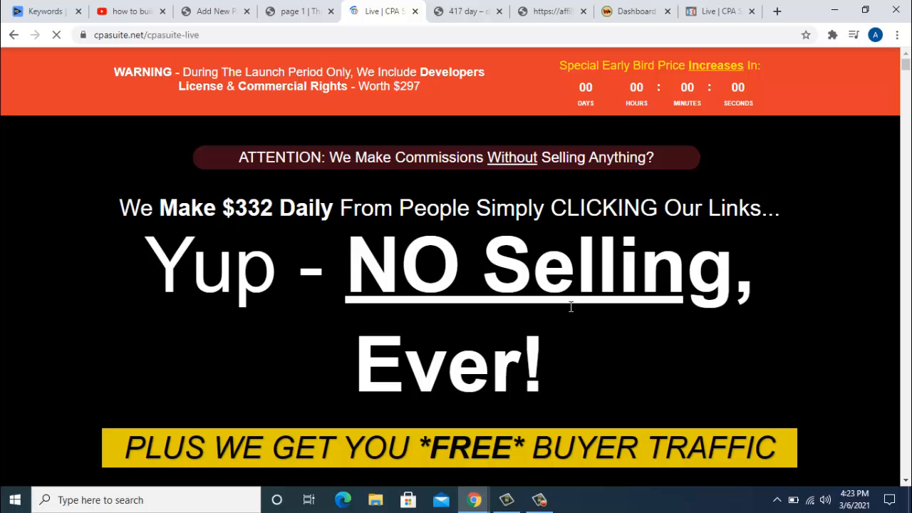
- Compare the redirected tab with the original CPA Suite sales page, and return to the page 1 editor
click(224, 15)
click(292, 14)
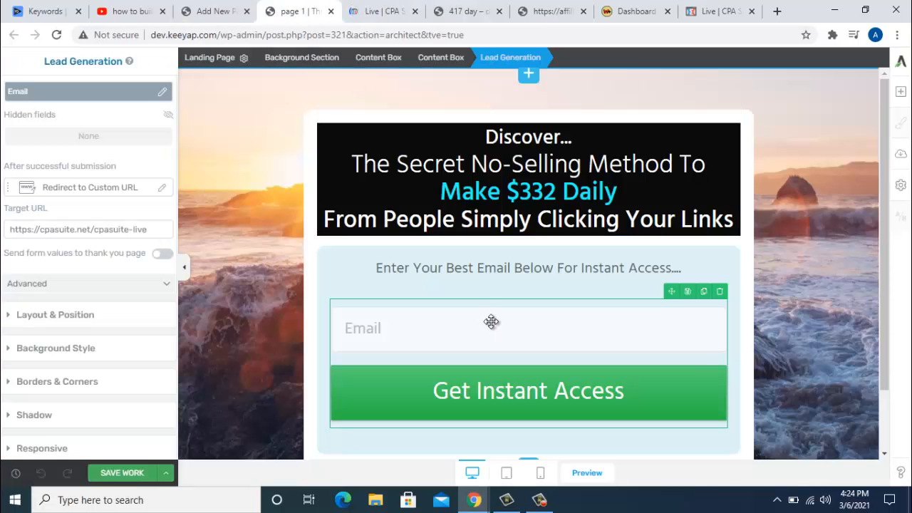
click(381, 12)
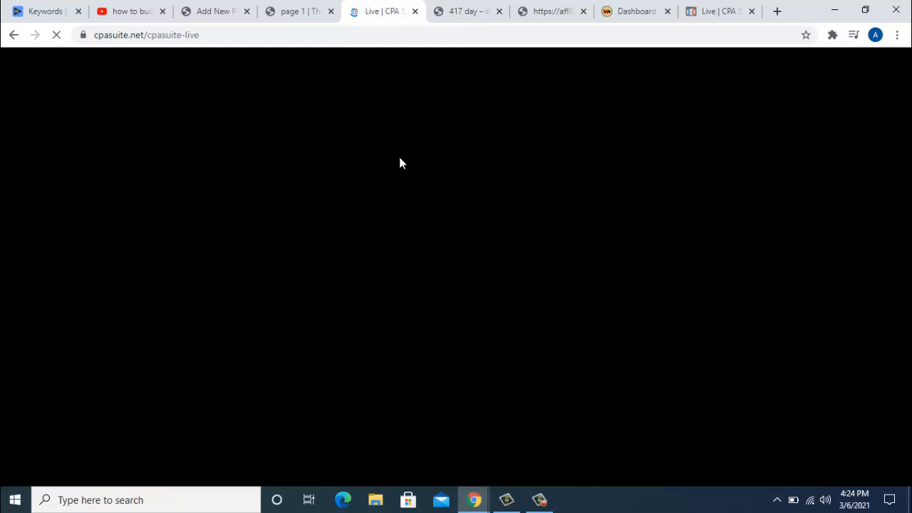
click(725, 13)
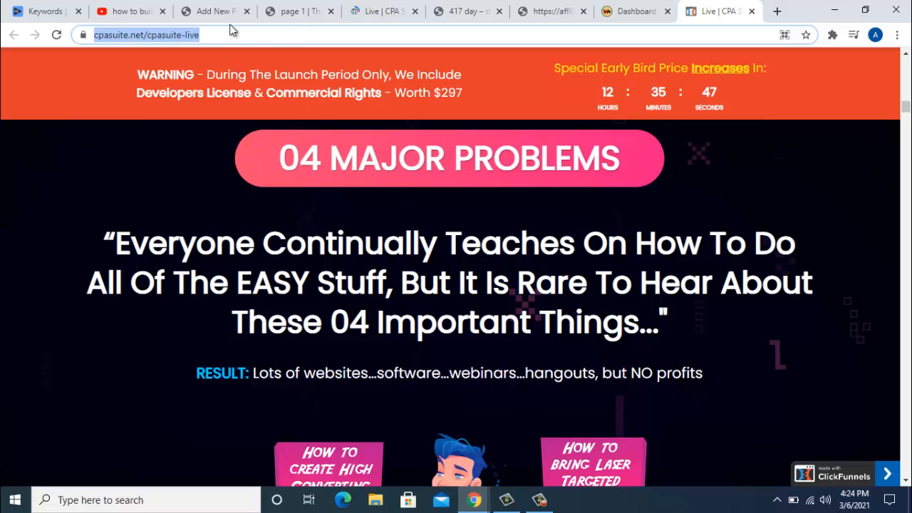
click(292, 16)
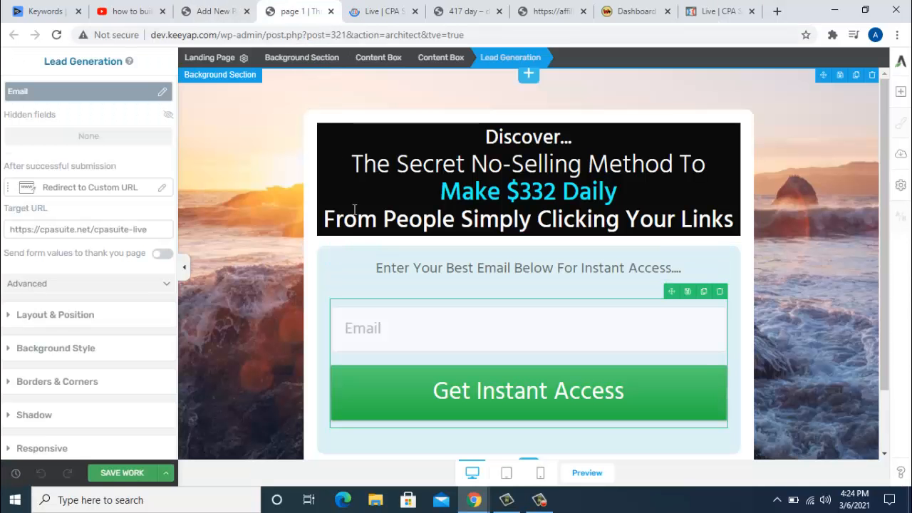